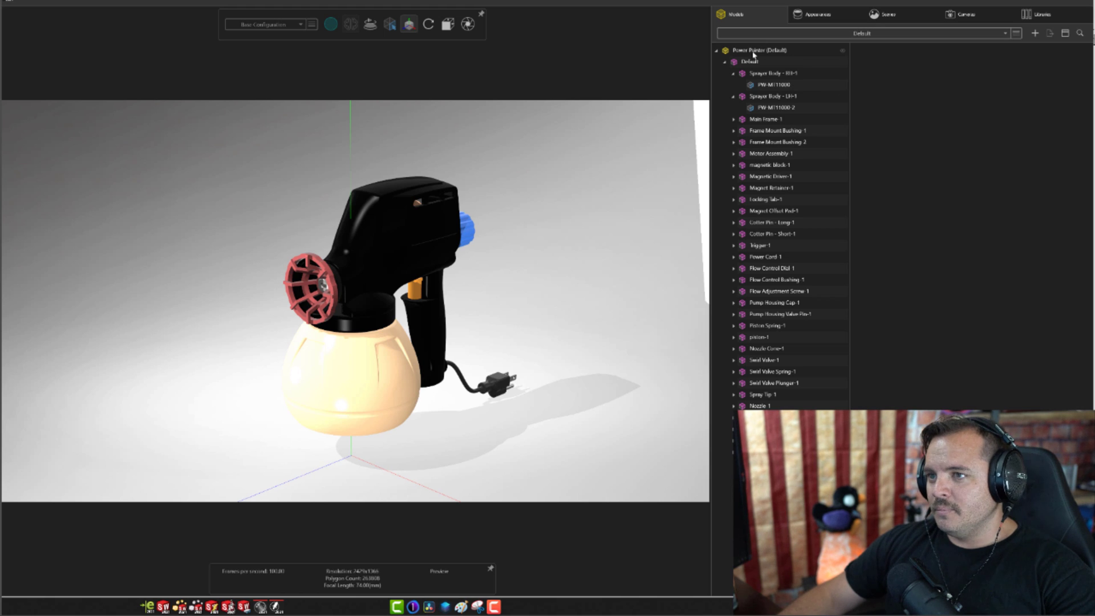
mouse_move(753, 58)
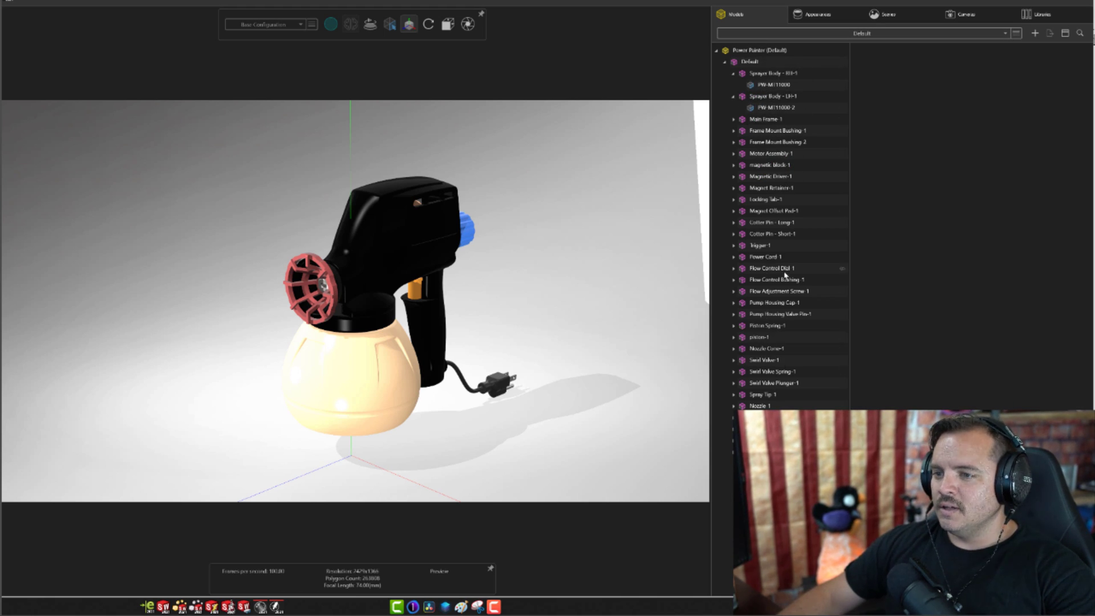
left_click_drag(197, 139, 663, 446)
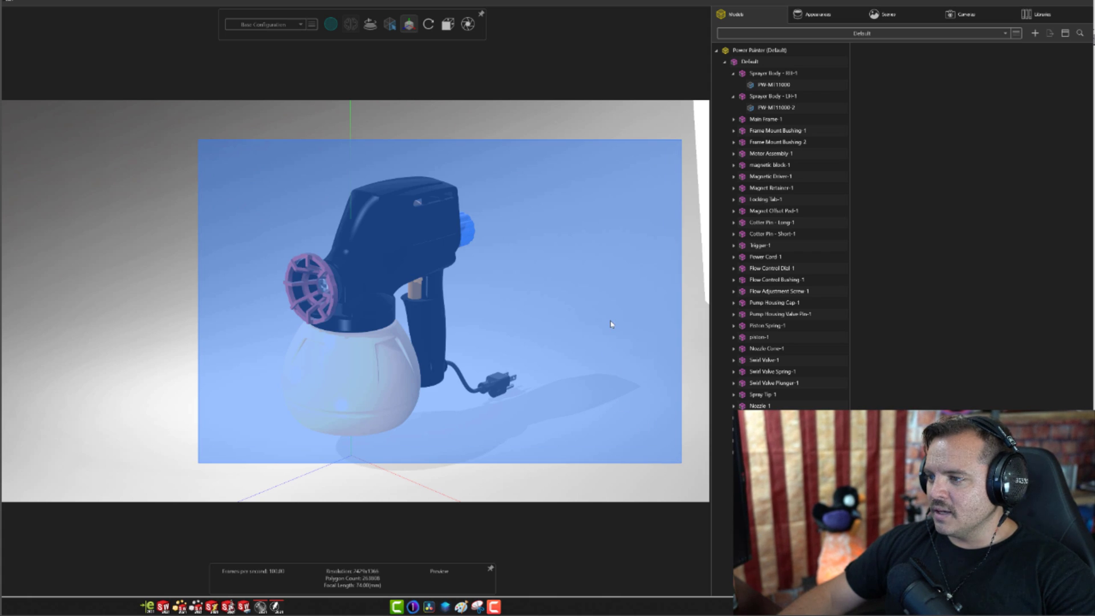
left_click_drag(611, 324, 607, 262)
left_click(581, 141)
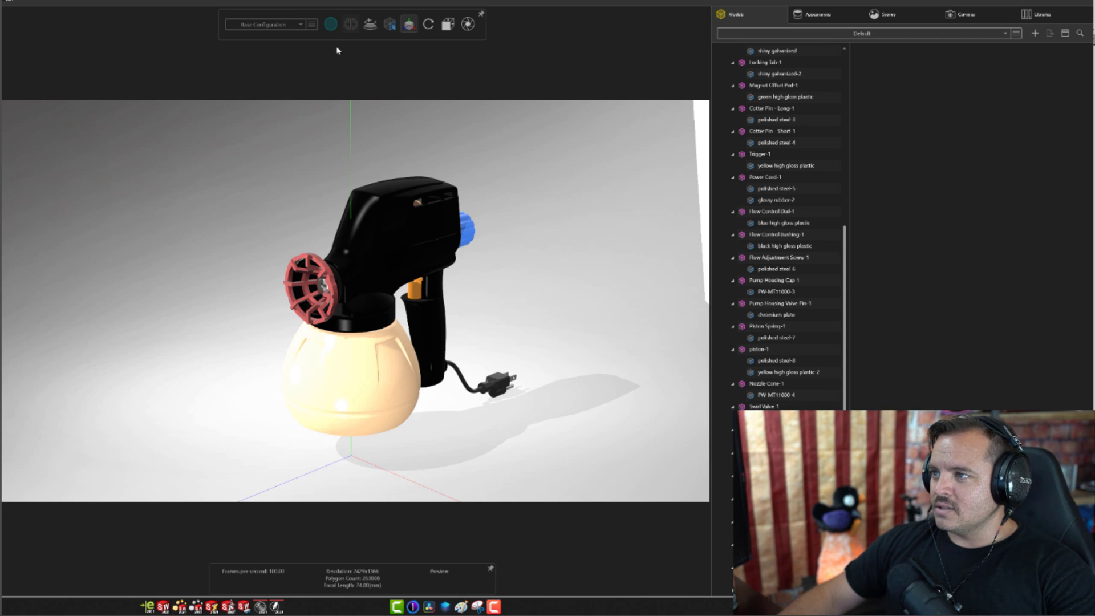
- Set the selection tool to appearances and tint the sprayer body's Jet Black paint a very dark reddish brown
mouse_move(388, 27)
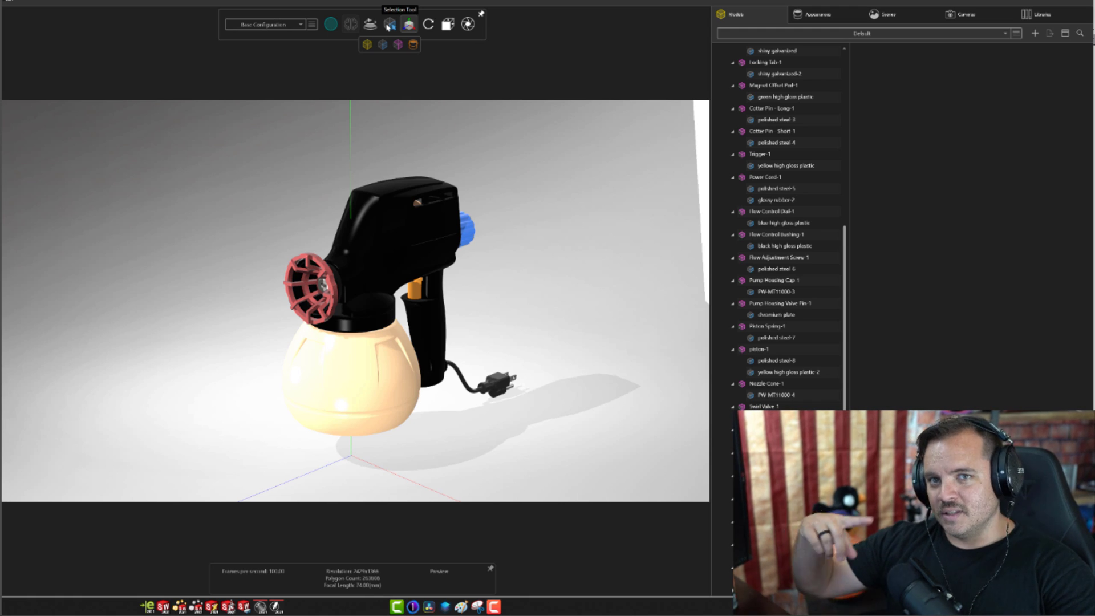
left_click(413, 45)
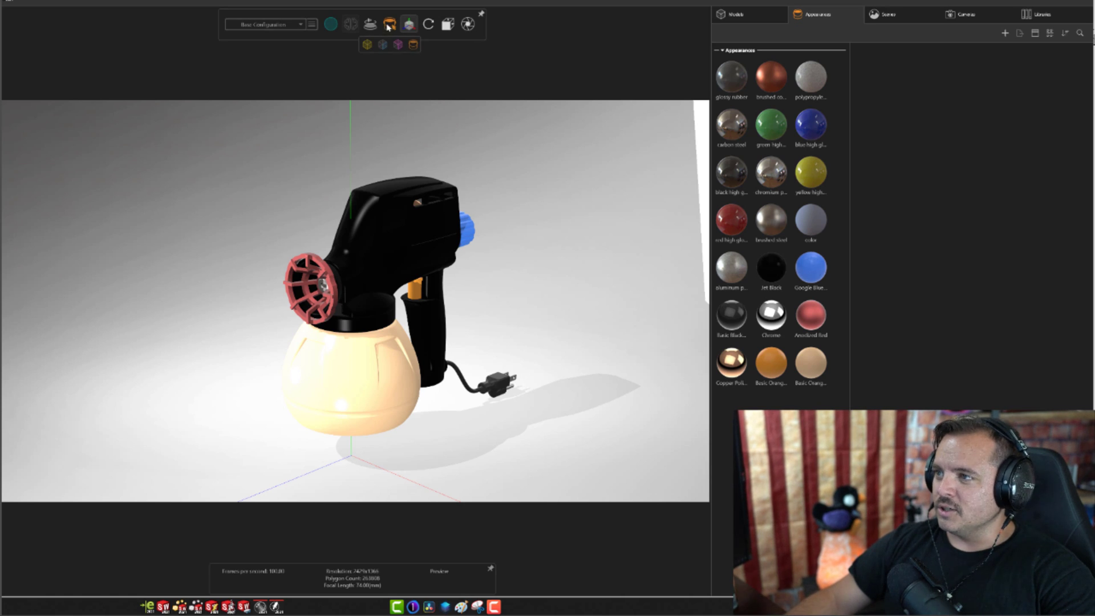
left_click(413, 45)
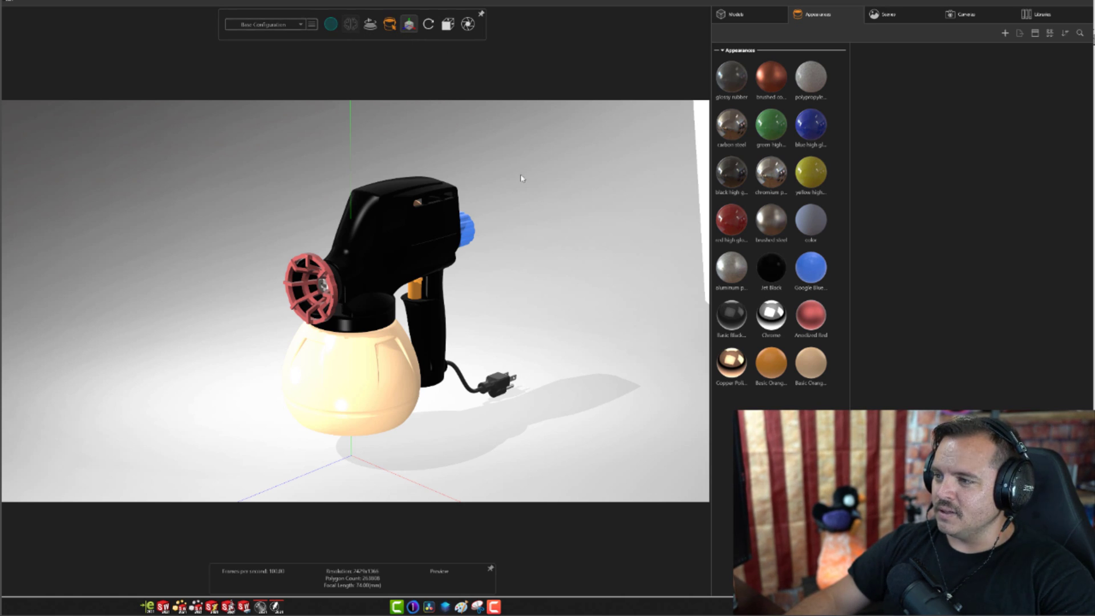
left_click(403, 217)
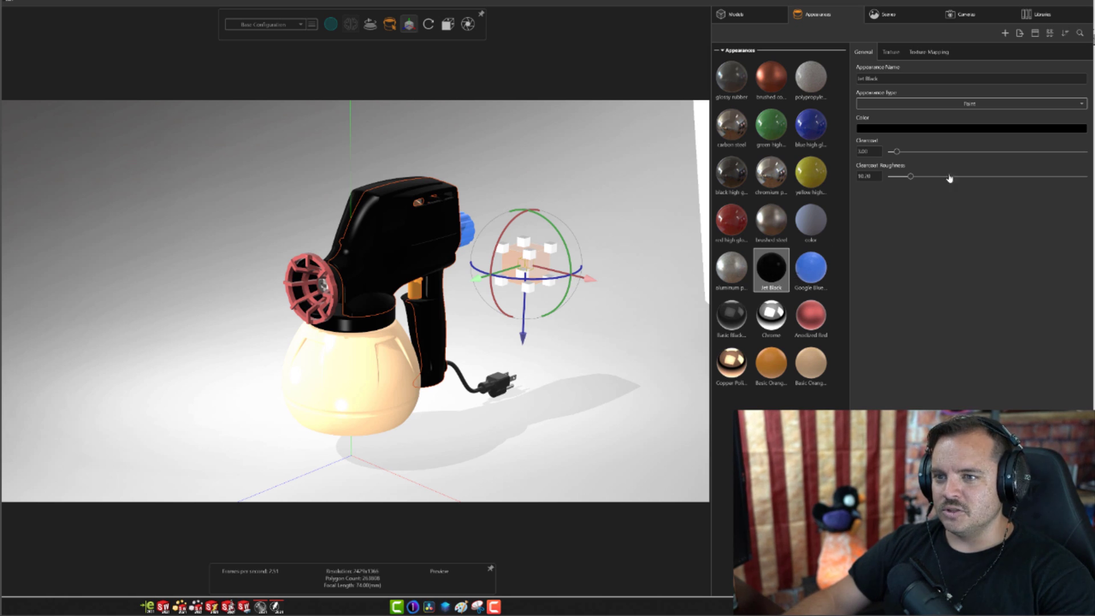
left_click(903, 129)
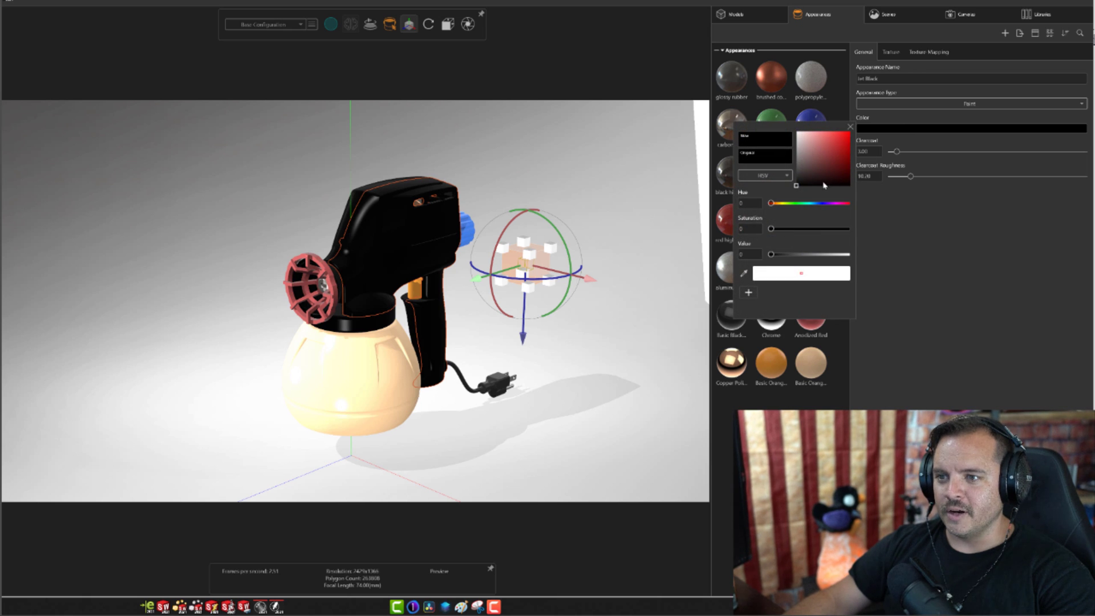
mouse_move(797, 185)
left_mouse_down()
mouse_move(841, 145)
mouse_move(844, 180)
mouse_move(812, 182)
left_mouse_up()
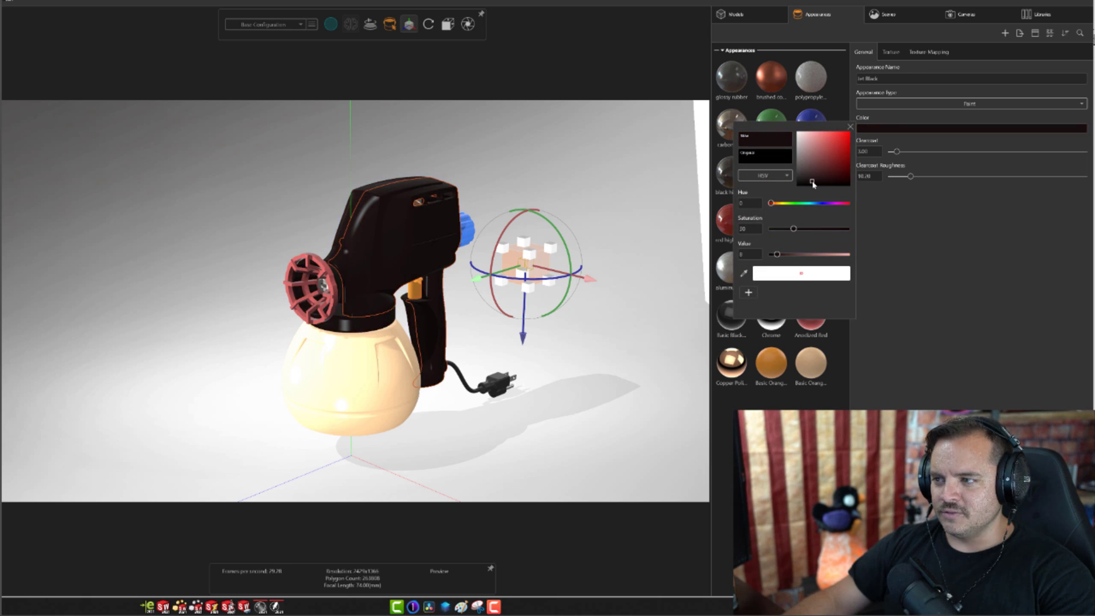
left_click(608, 188)
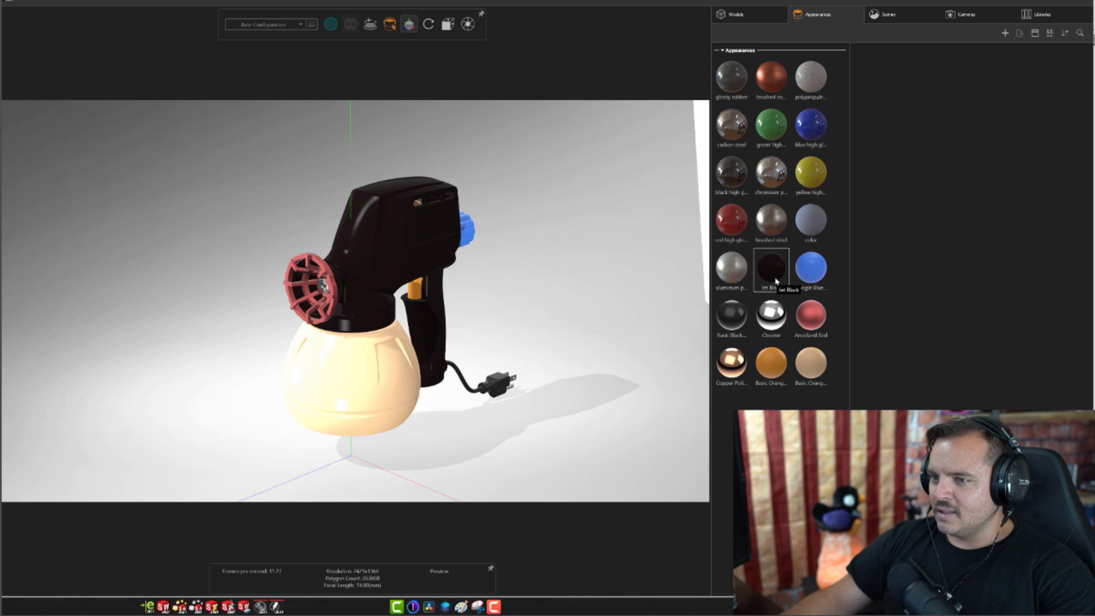
- Inspect the appearances assigned to the blue flow control dial, the red nozzle guard and the paint cup
left_click(464, 239)
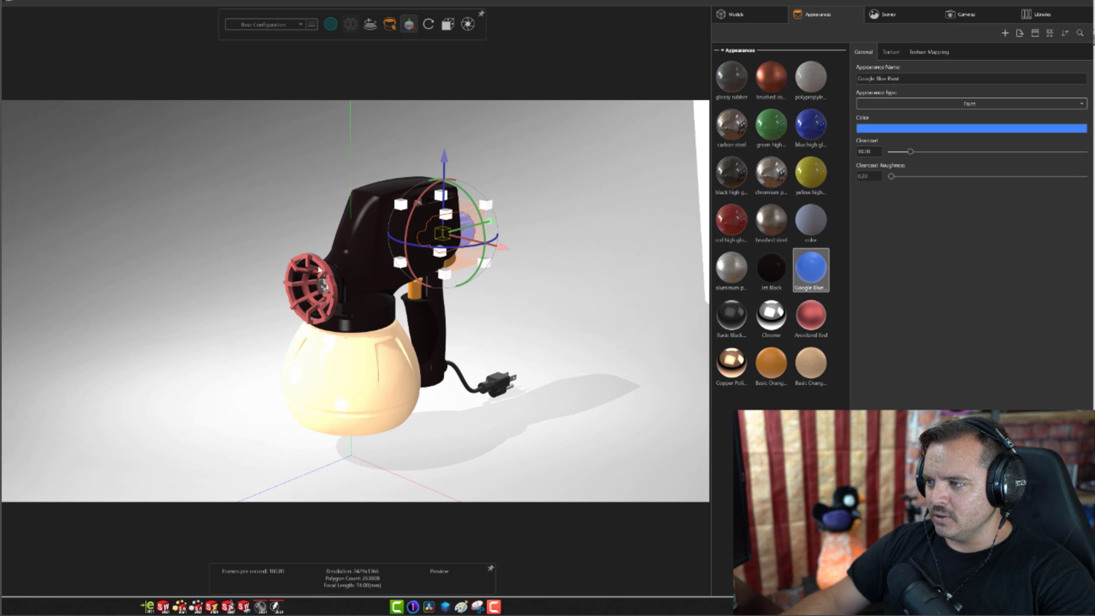
left_click(321, 270)
left_click(407, 388)
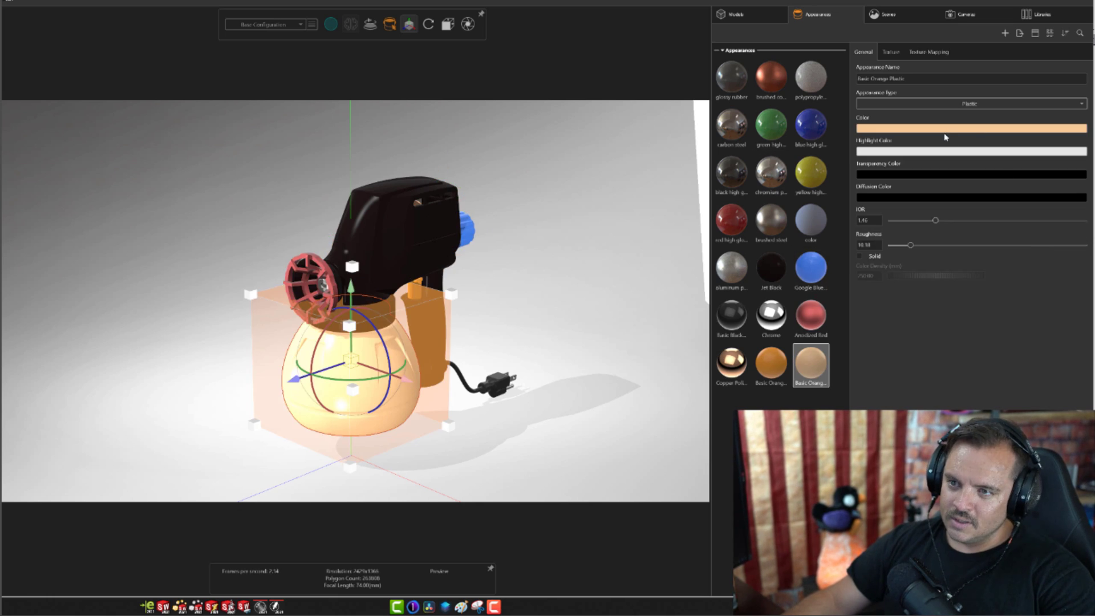
left_click(534, 225)
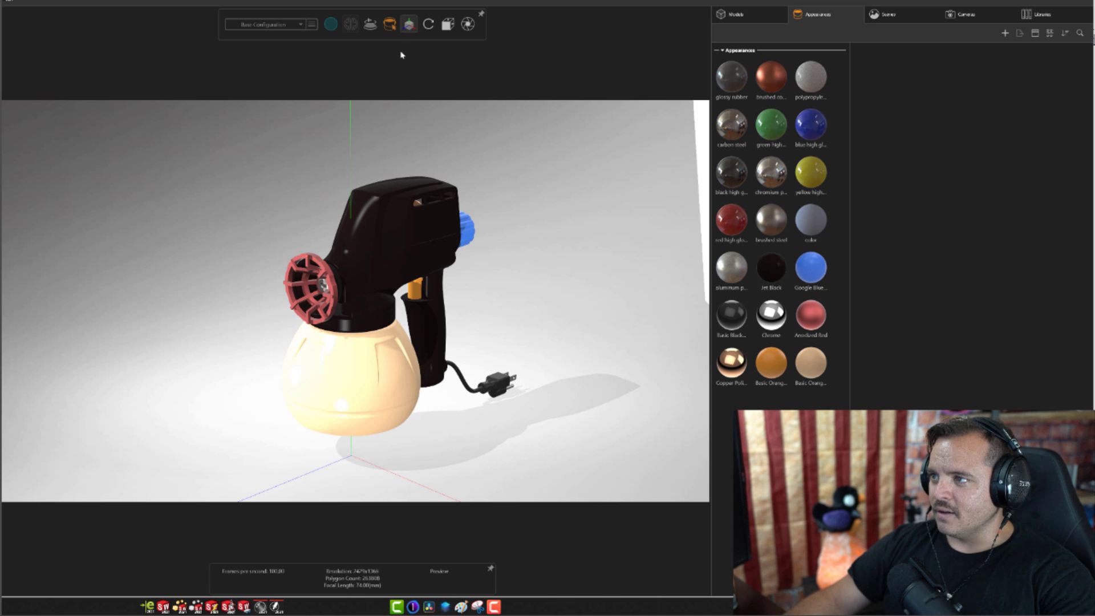
- Reposition the mapping of the sprayer body's Jet Black appearance with the object manipulation tool and clear the selection
mouse_move(407, 26)
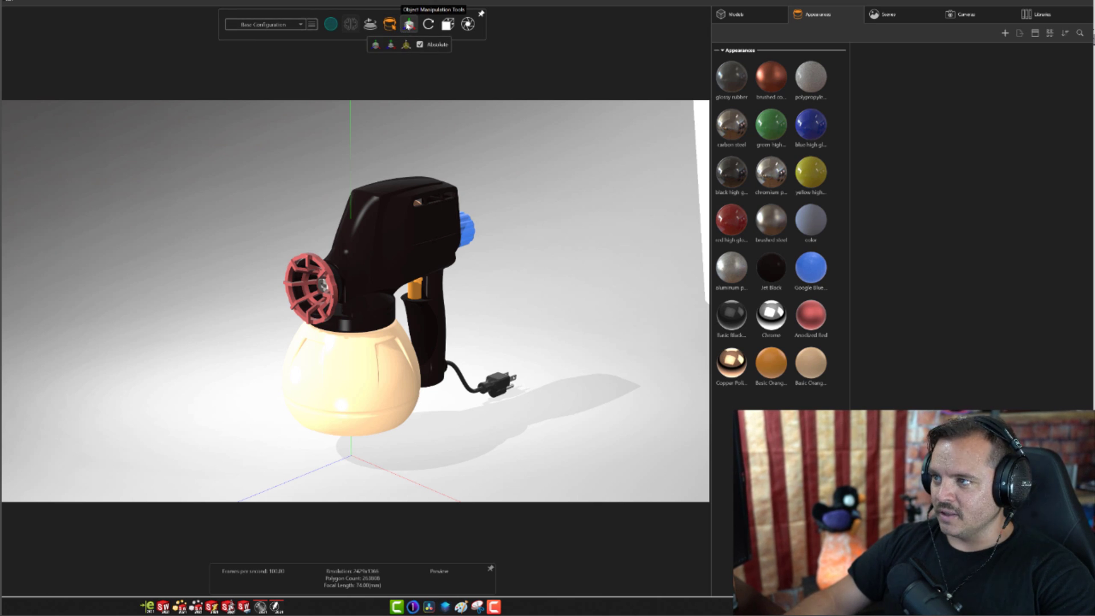
left_click(404, 227)
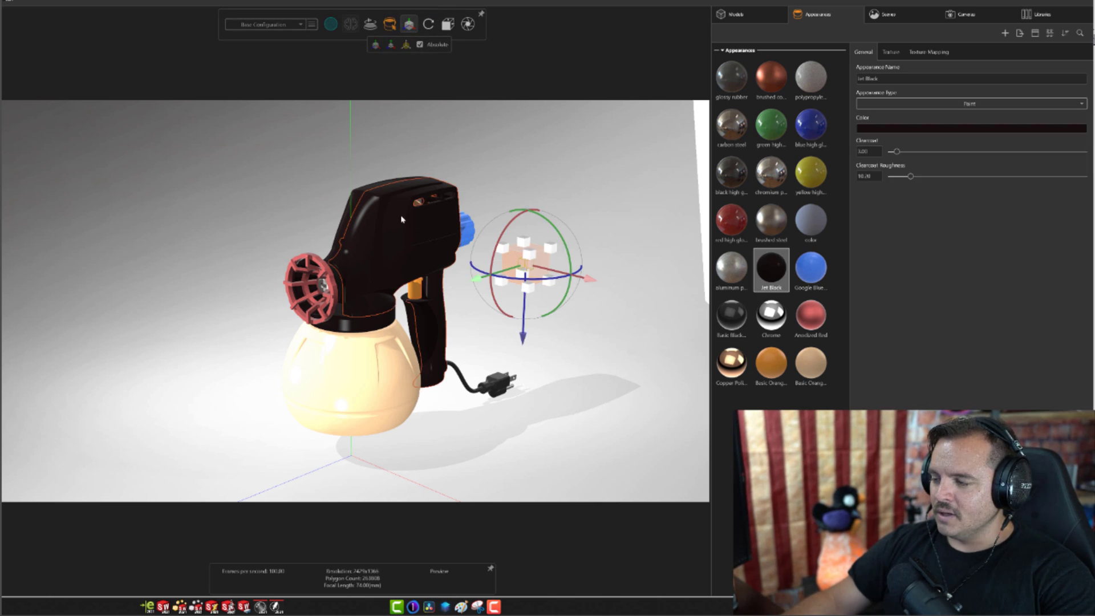
left_click_drag(527, 340, 528, 409)
left_click_drag(593, 353, 681, 371)
left_click_drag(602, 429, 606, 231)
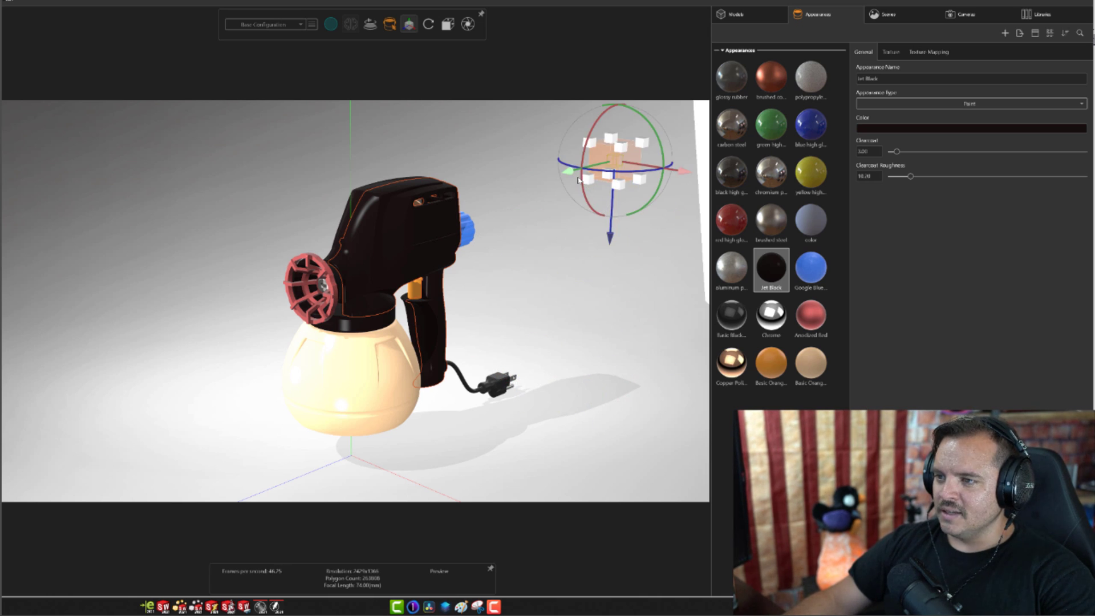
left_click_drag(570, 175, 266, 297)
left_click_drag(365, 249, 415, 216)
left_click(361, 192)
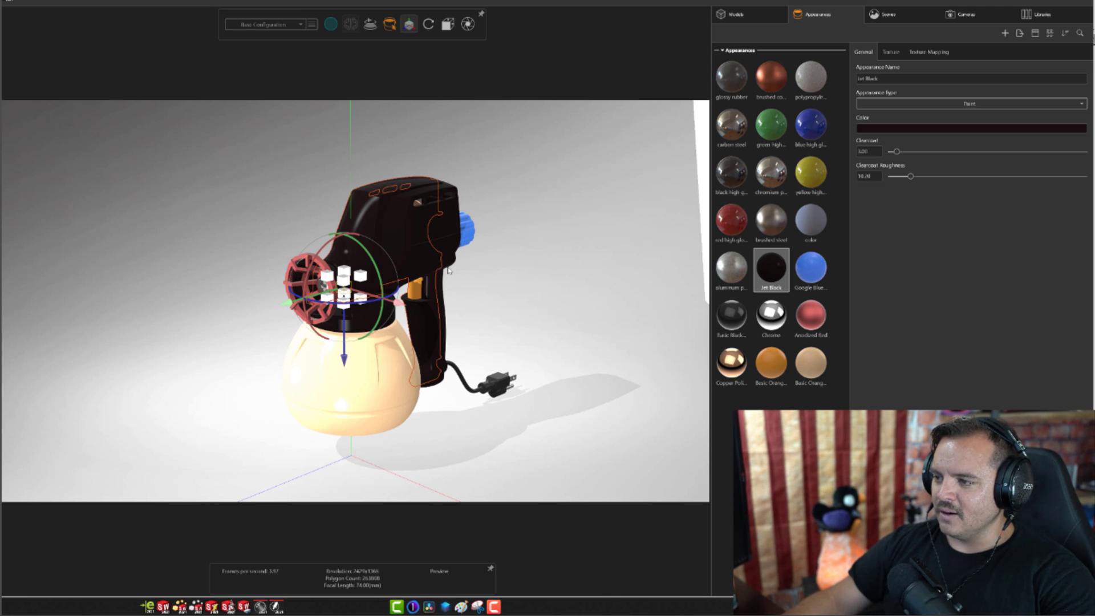
left_click(529, 264)
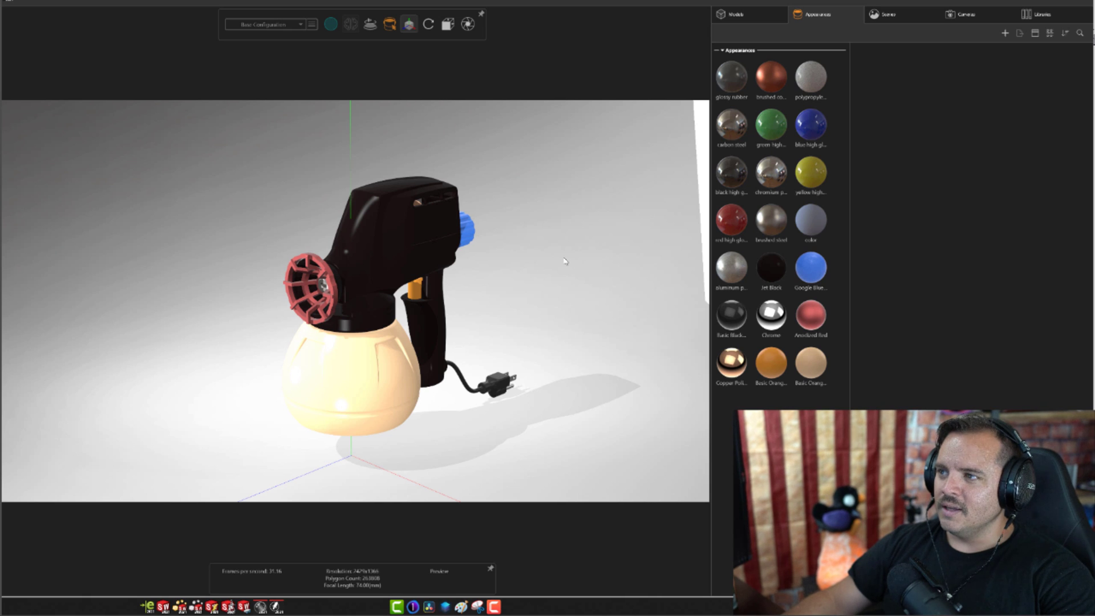
- Set the selection tool to parts and move the near housing half away from the sprayer to about X 0.25, Y 0.27, Z 0.29
mouse_move(392, 26)
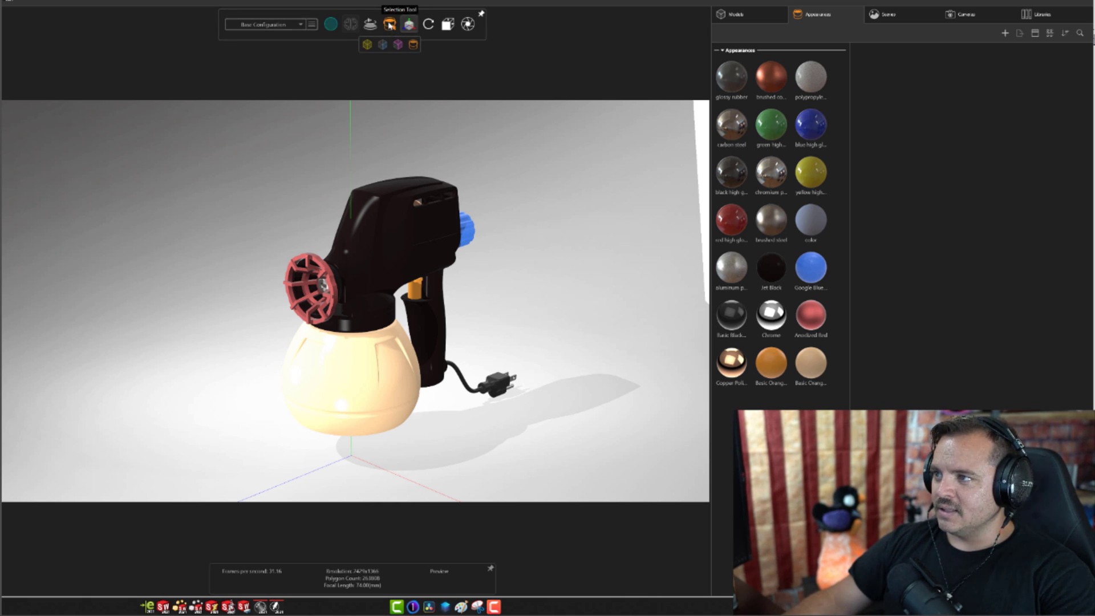
left_click(382, 46)
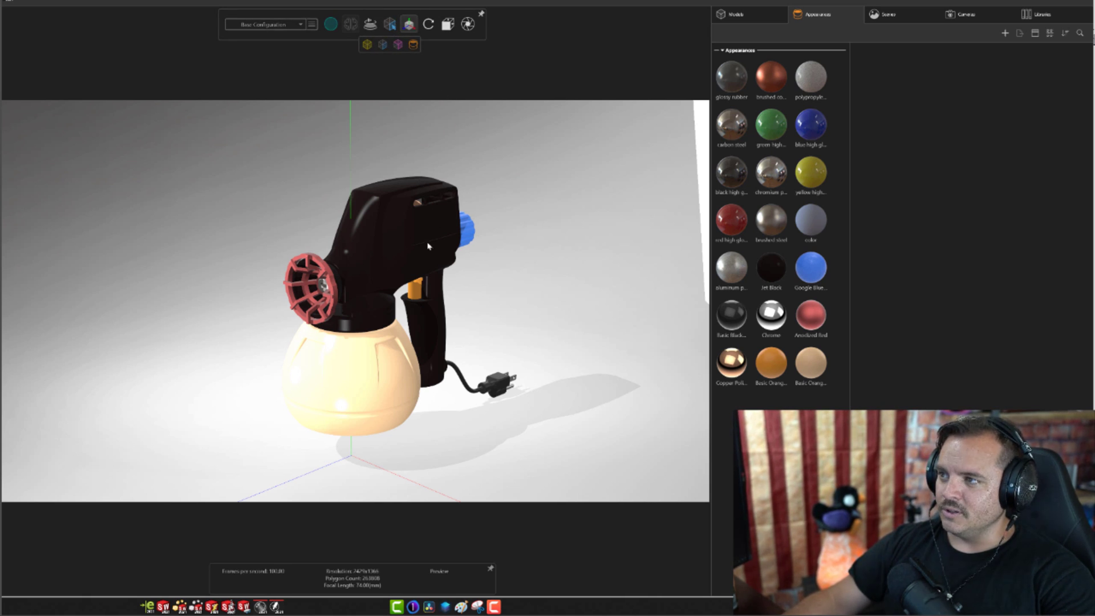
left_click(433, 245)
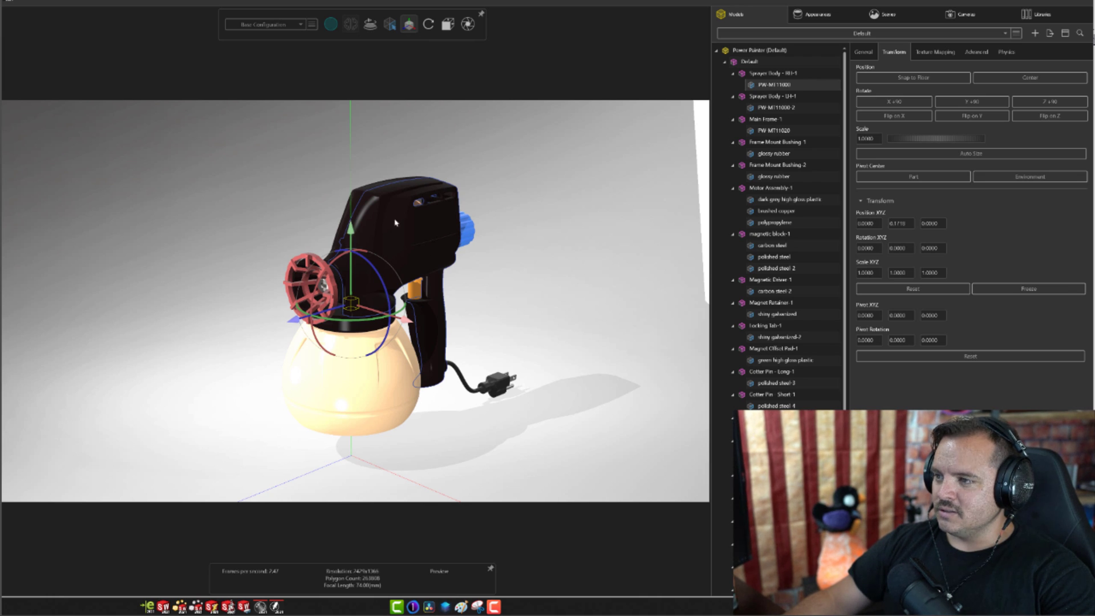
mouse_move(406, 321)
left_mouse_down()
mouse_move(559, 328)
mouse_move(561, 268)
mouse_move(621, 311)
left_mouse_up()
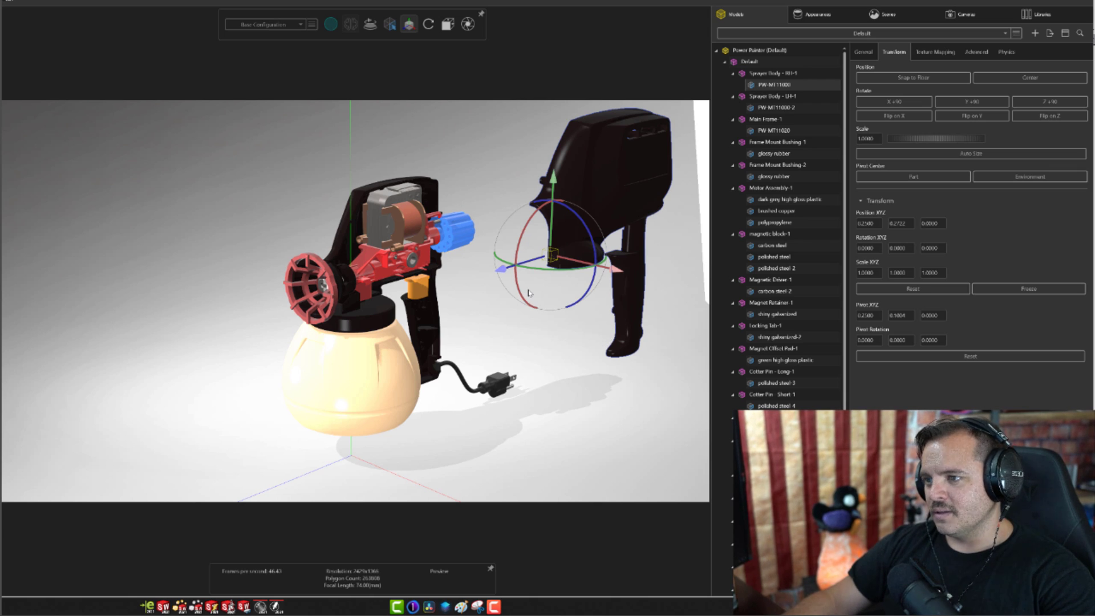
left_click(409, 24)
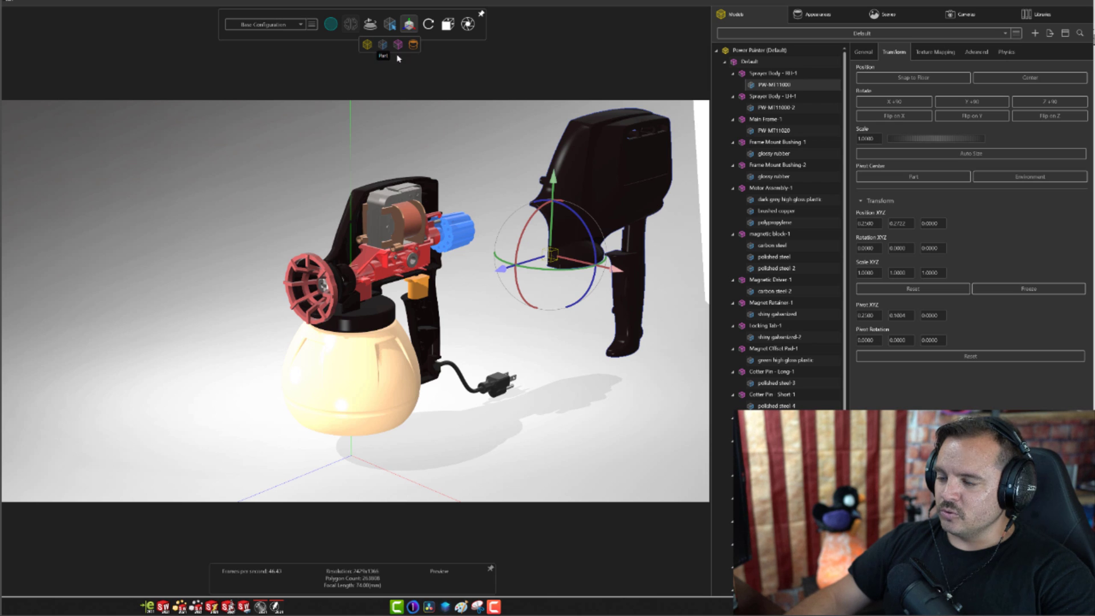
left_click_drag(521, 269, 467, 259)
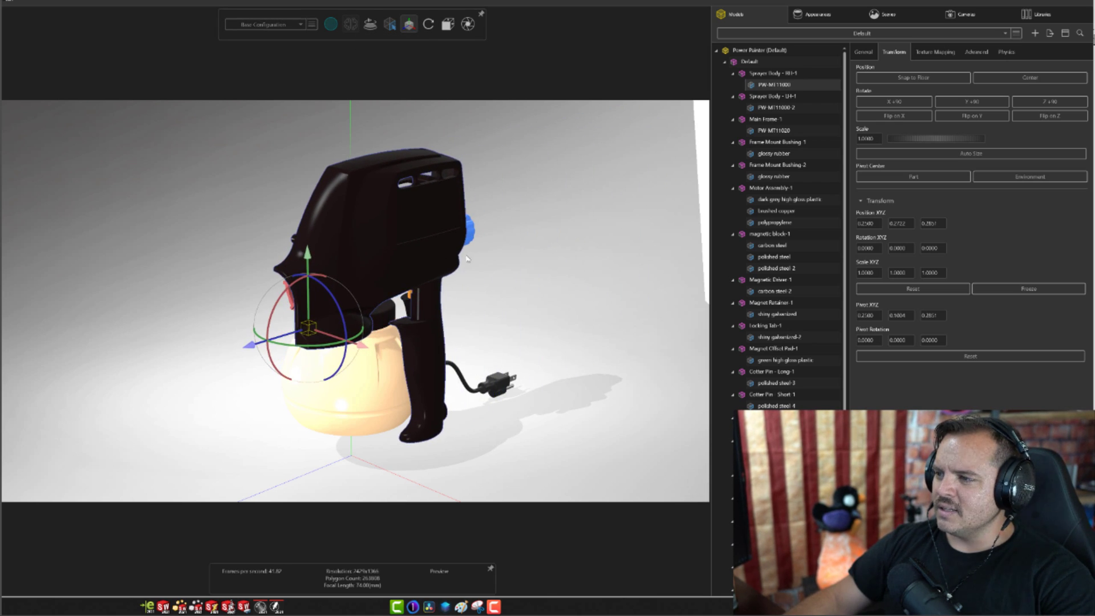
- Split the recessed side panel off the moved housing half with Split Part, using the facet angle tolerance
right_click(426, 210)
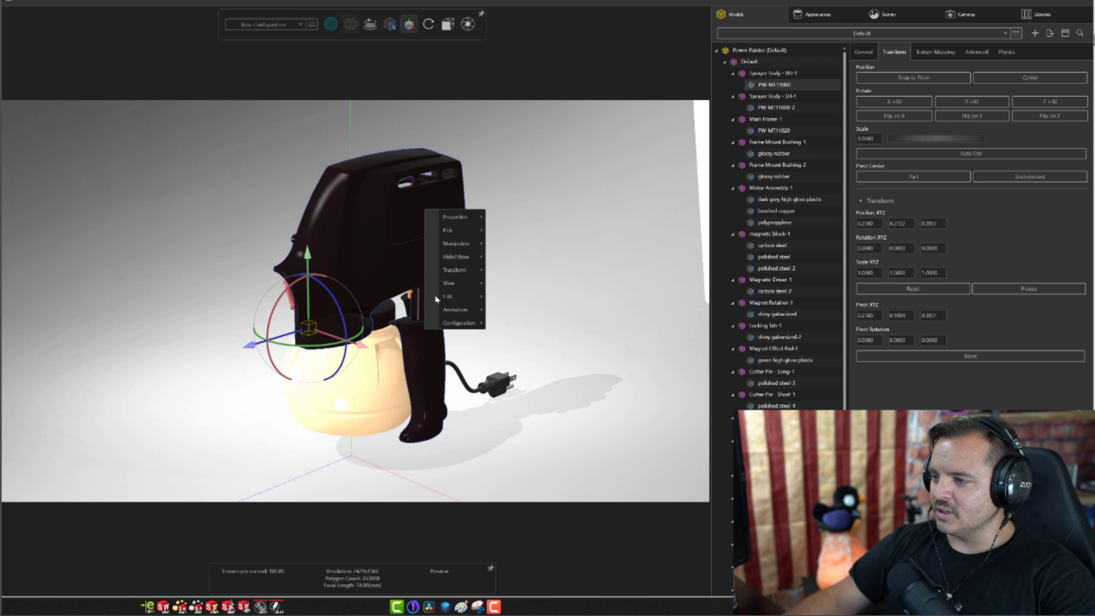
mouse_move(450, 296)
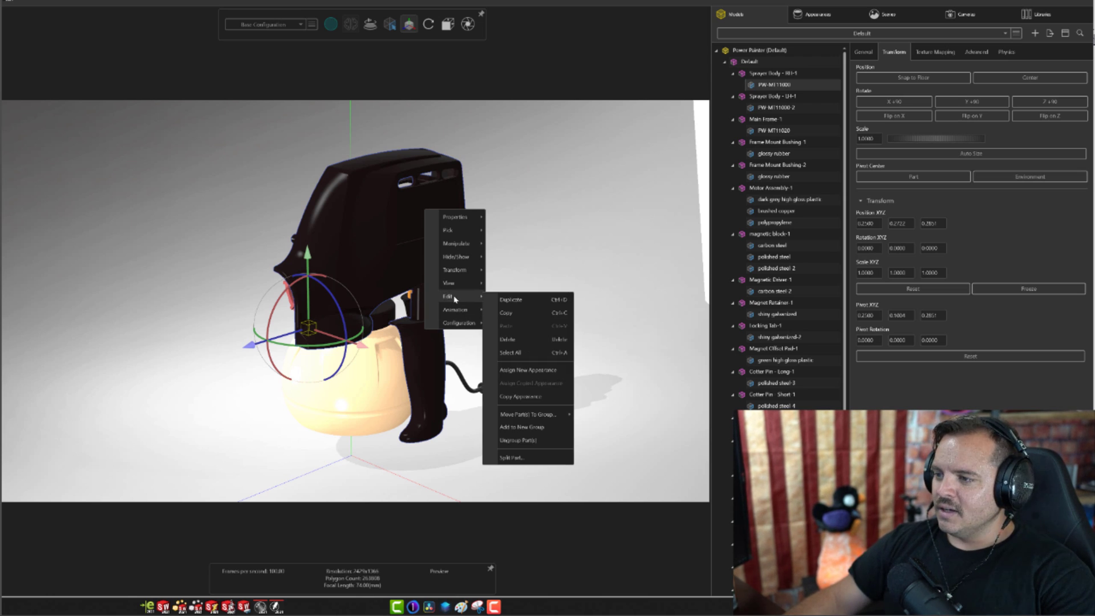
left_click(523, 458)
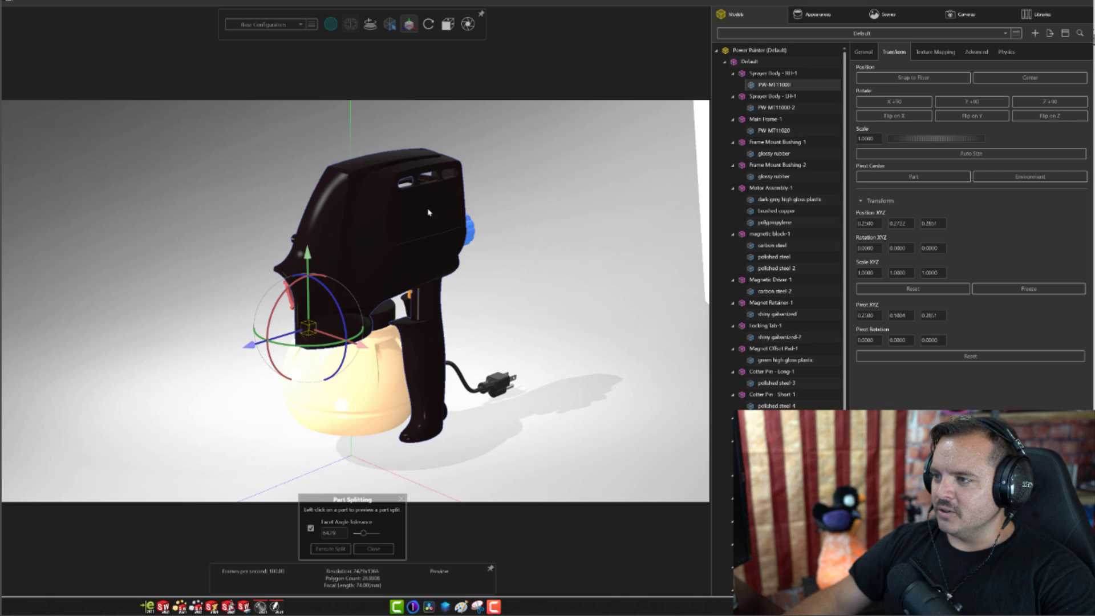
left_click(350, 547)
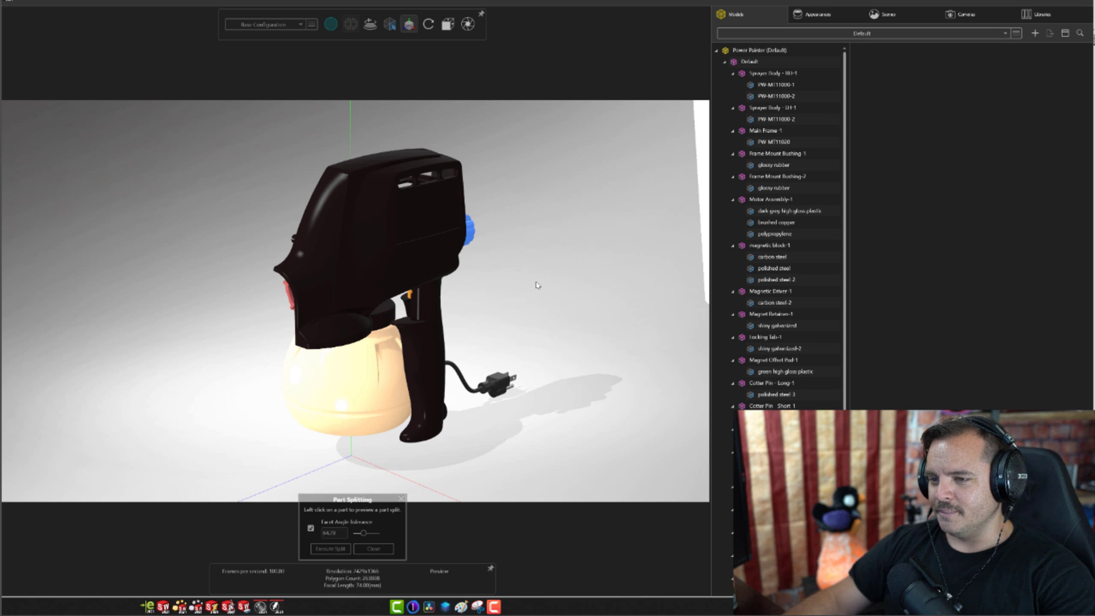
- Apply the dark blue basic appearance from the local appearance library to the split-off side panel of the housing
left_click(1034, 14)
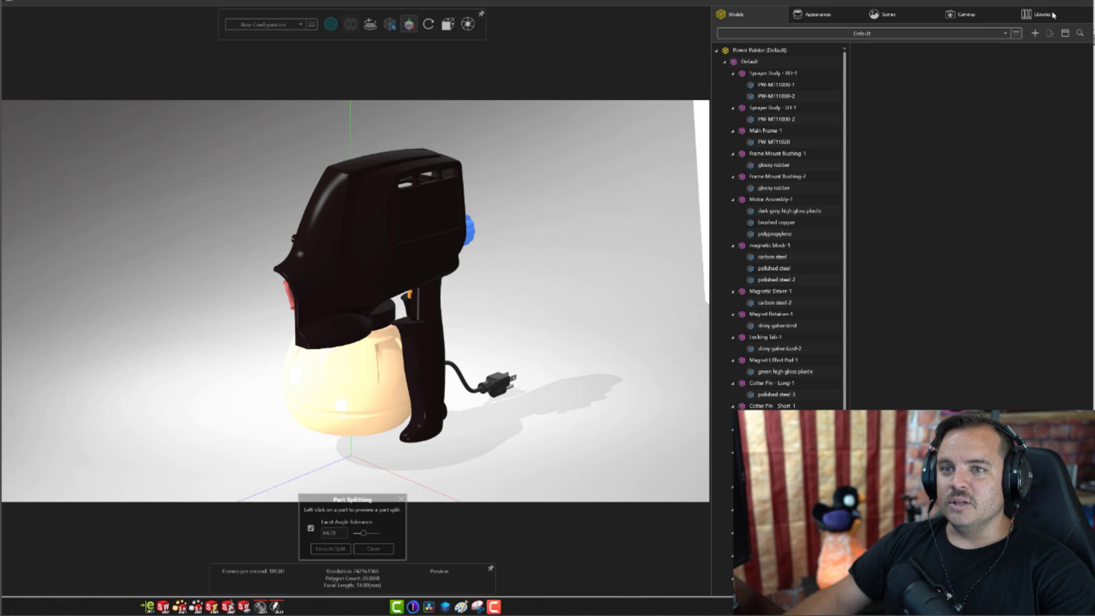
left_click(869, 50)
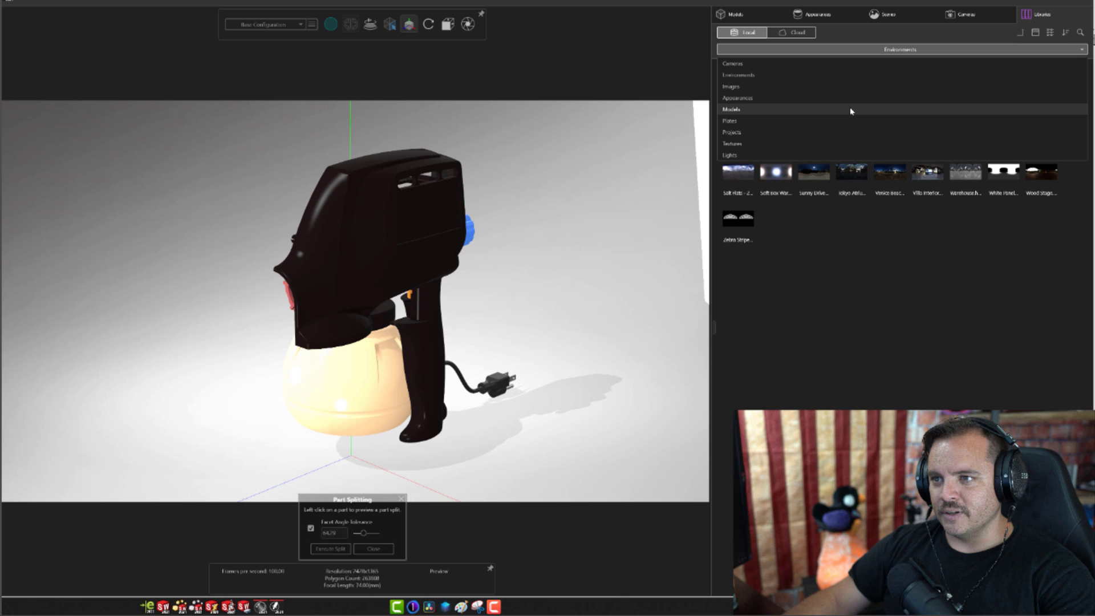
left_click(850, 100)
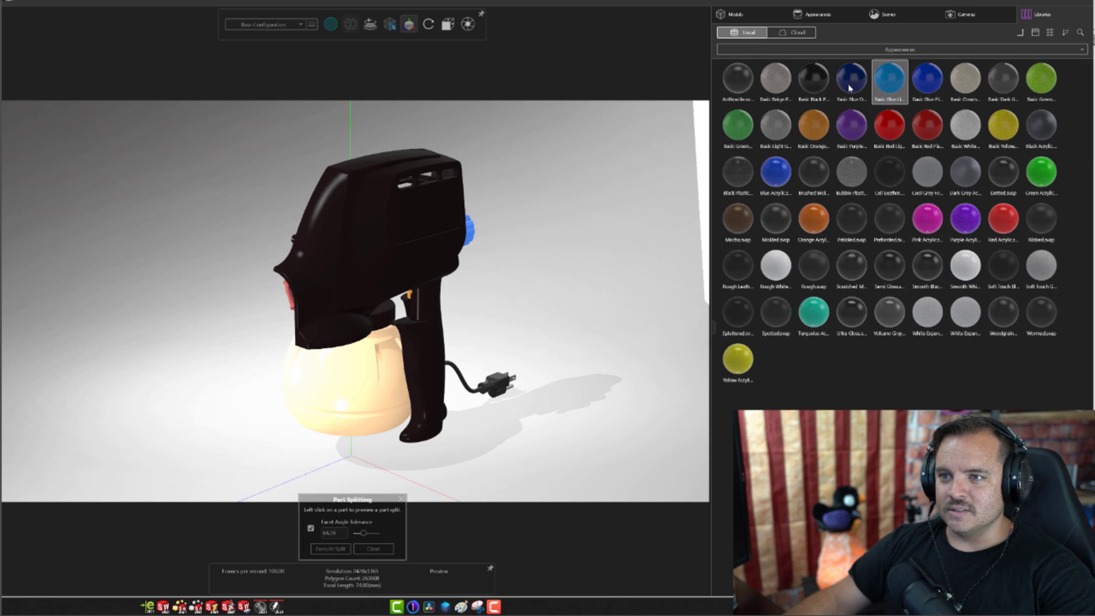
mouse_move(852, 79)
left_mouse_down()
mouse_move(386, 218)
mouse_move(418, 217)
left_mouse_up()
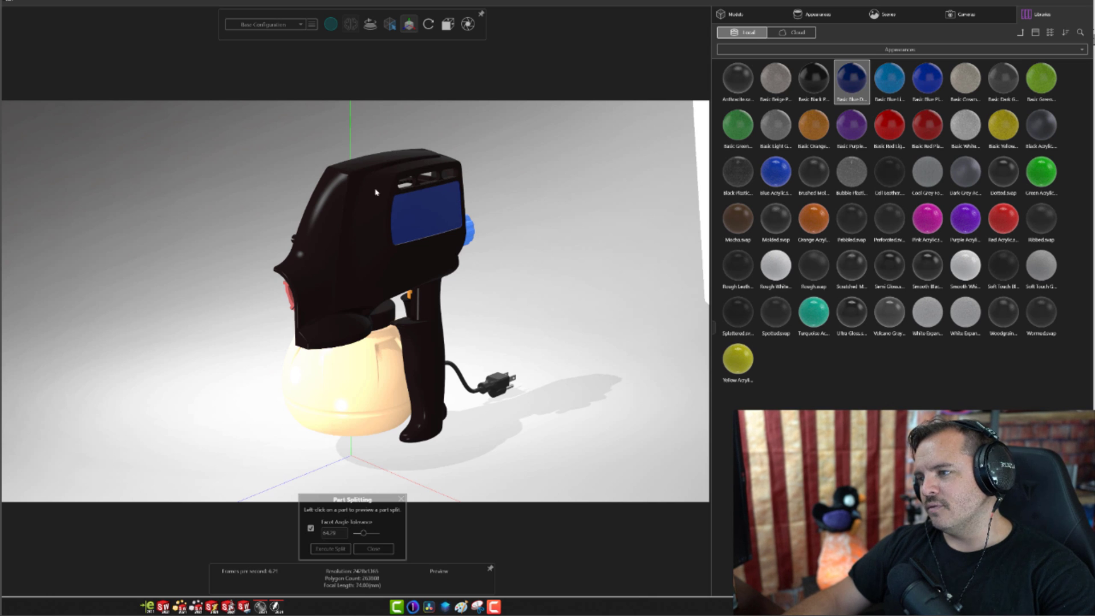
- Examine the sprayer from the opposite side and compare its housing with the half that has the blue side panel
mouse_move(550, 196)
left_mouse_down()
mouse_move(567, 254)
mouse_move(351, 224)
left_mouse_up()
scroll(299, 236, "up", 4)
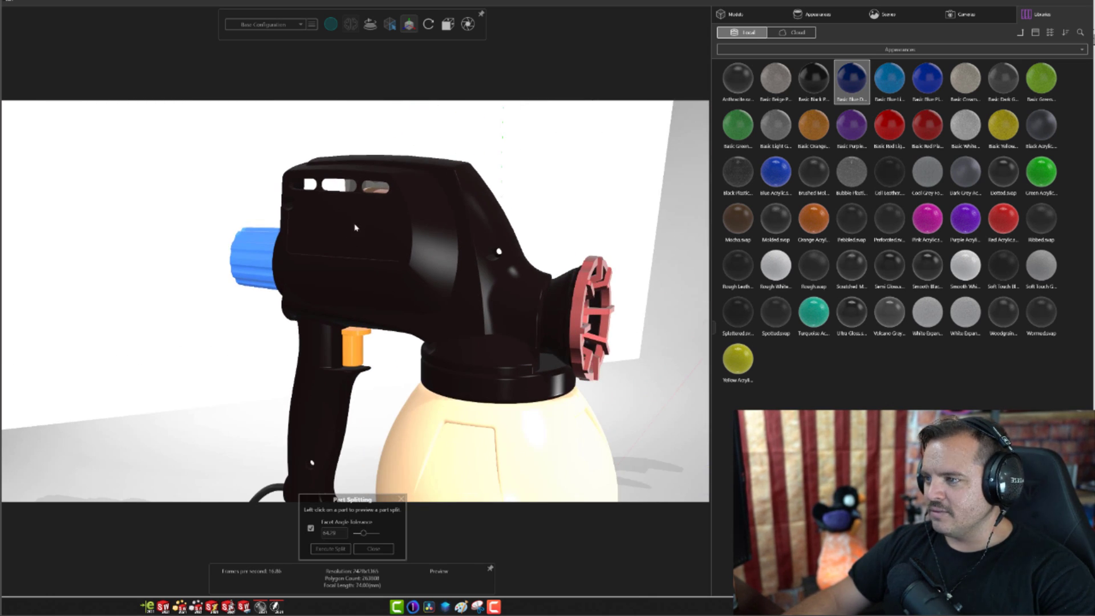
mouse_move(834, 86)
left_mouse_down()
mouse_move(505, 221)
mouse_move(351, 235)
mouse_move(430, 328)
mouse_move(384, 271)
mouse_move(636, 399)
mouse_move(724, 421)
left_mouse_up()
scroll(593, 363, "down", 7)
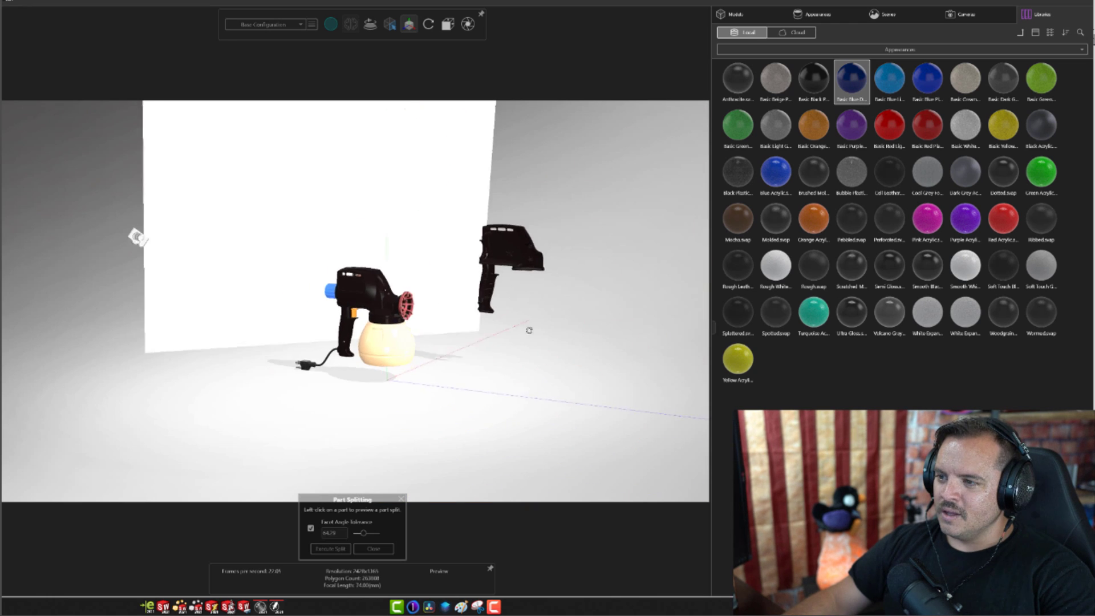
middle_click_drag(529, 331, 216, 312)
scroll(353, 275, "up", 6)
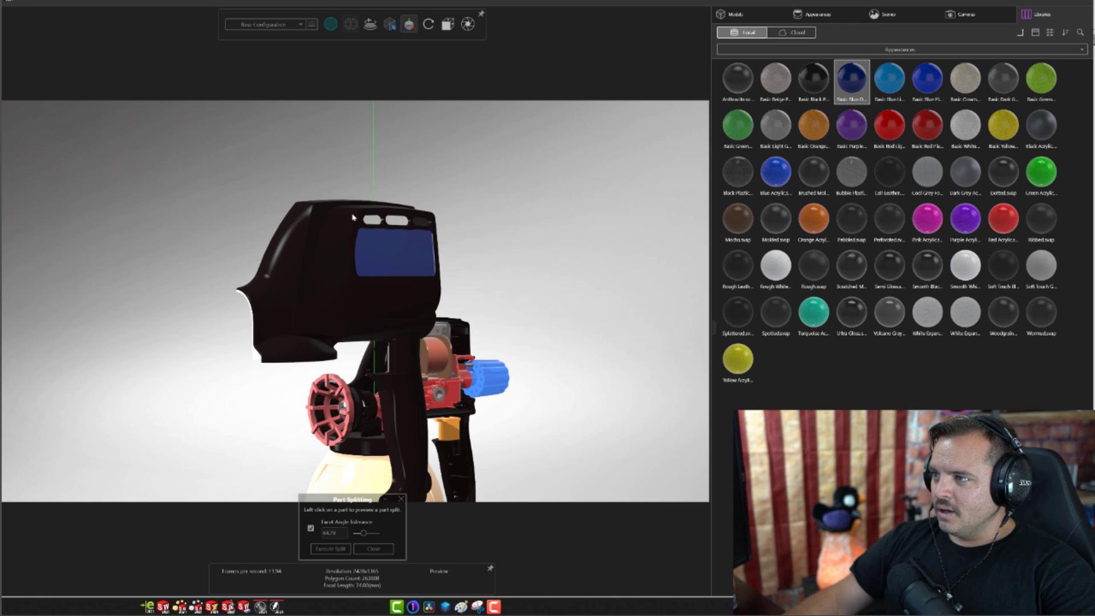
- Undo the blue panel appearance, the panel split and the housing move, and close the Part Splitting tool
mouse_move(397, 23)
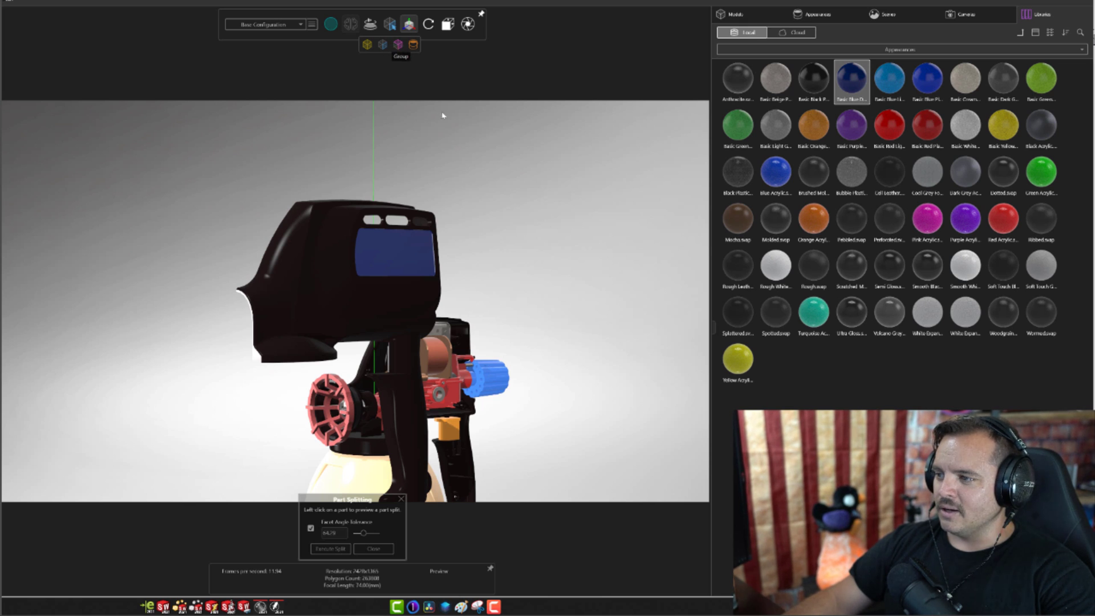
key("ctrl+z")
key("ctrl+z")
key("ctrl+z")
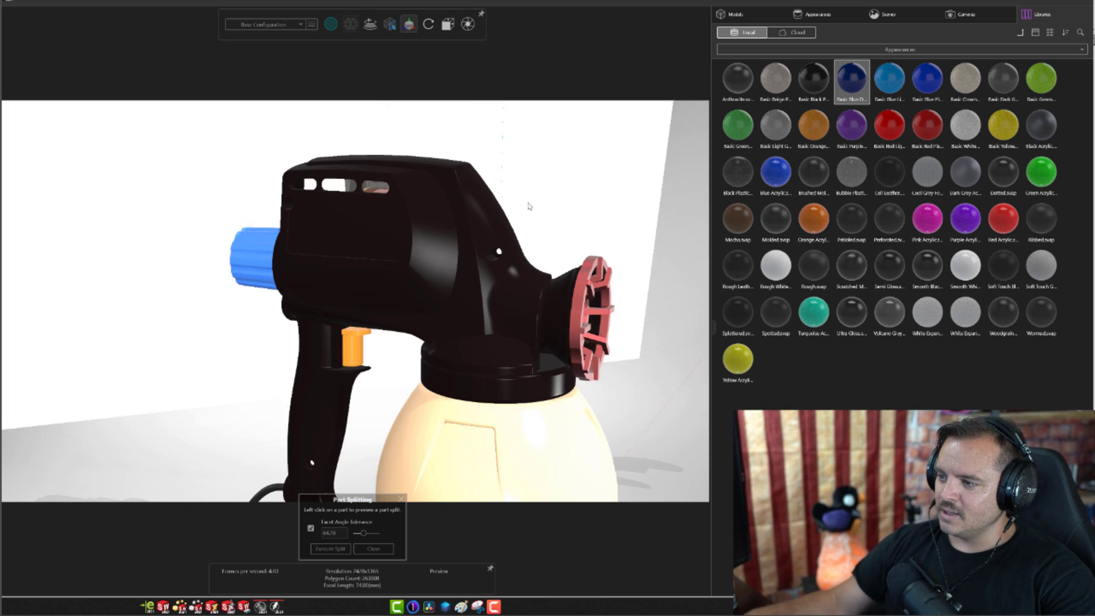
key("ctrl+z")
key("ctrl+z")
key("ctrl+z")
key("ctrl+z")
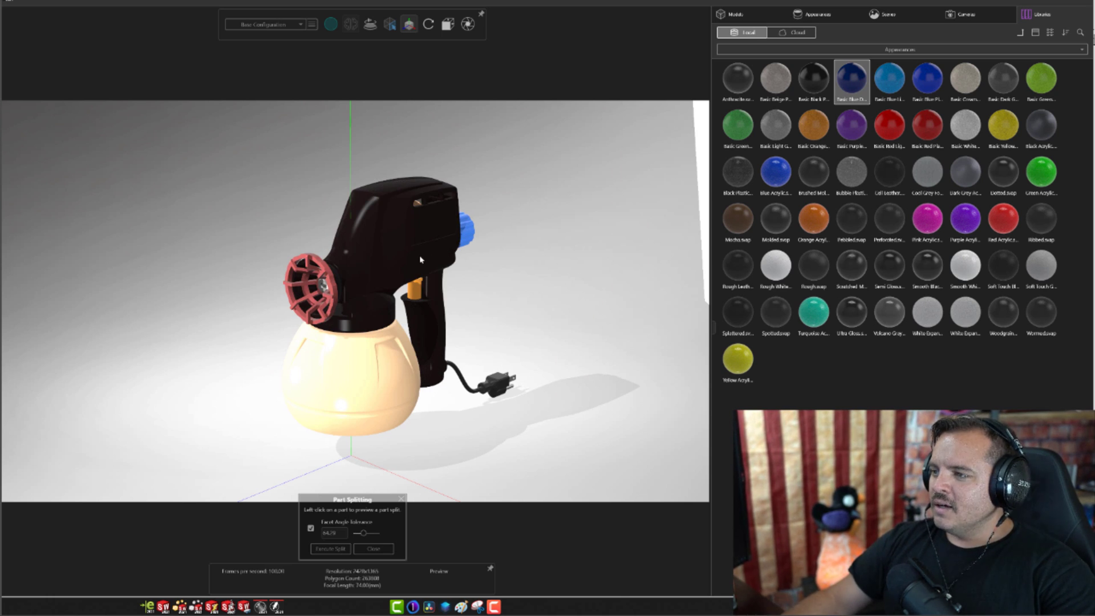
scroll(401, 268, "up", 2)
left_click(359, 180)
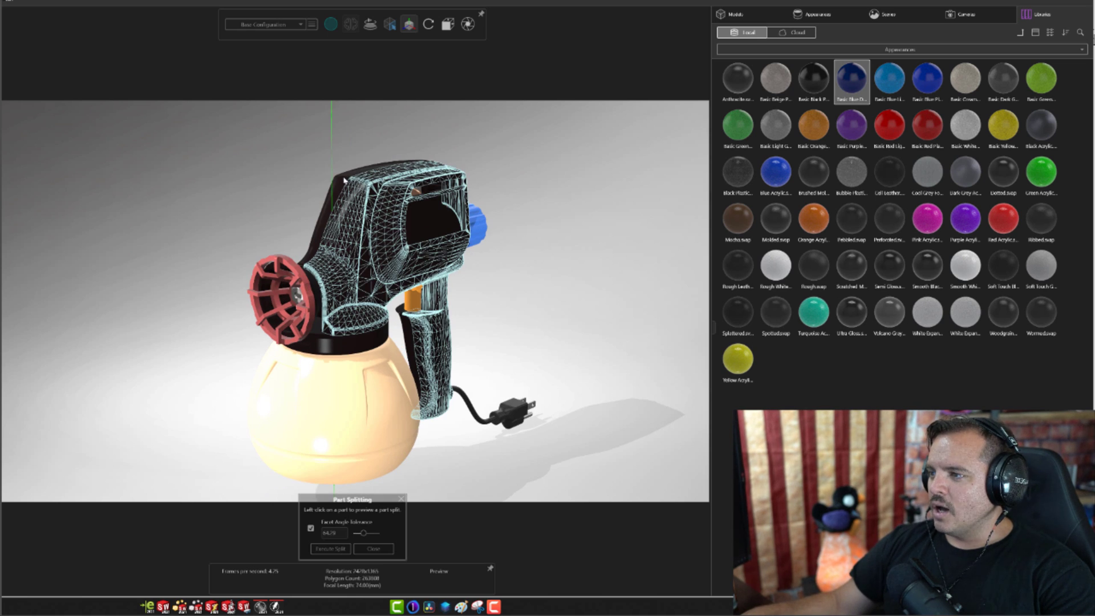
left_click(401, 502)
- Select both housing halves together, raise them vertically off the sprayer, undo the move and clear the selection
left_click(344, 178)
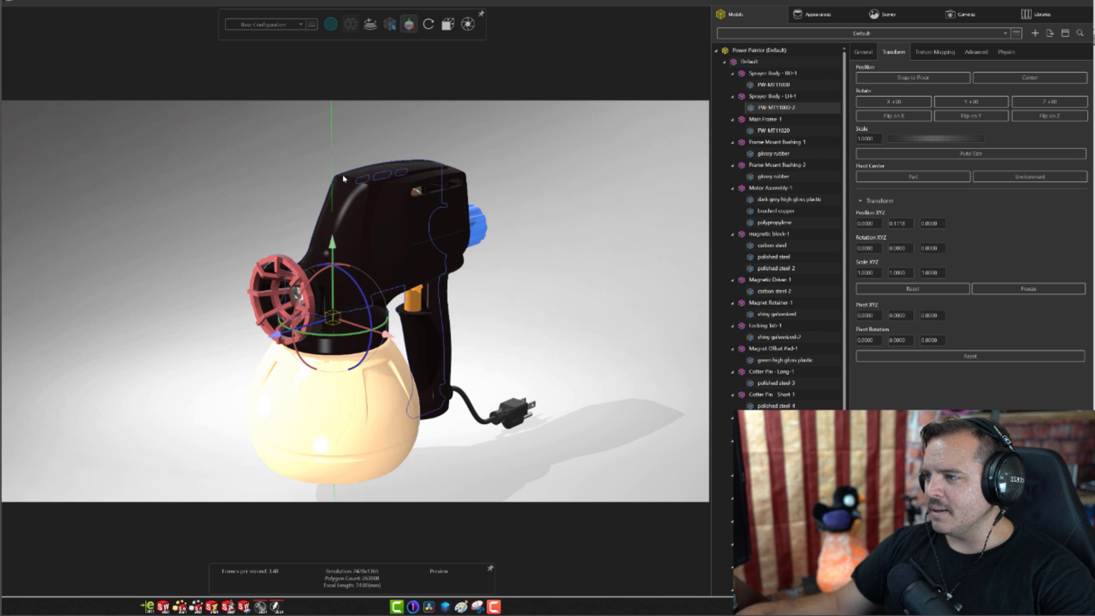
left_click(377, 197)
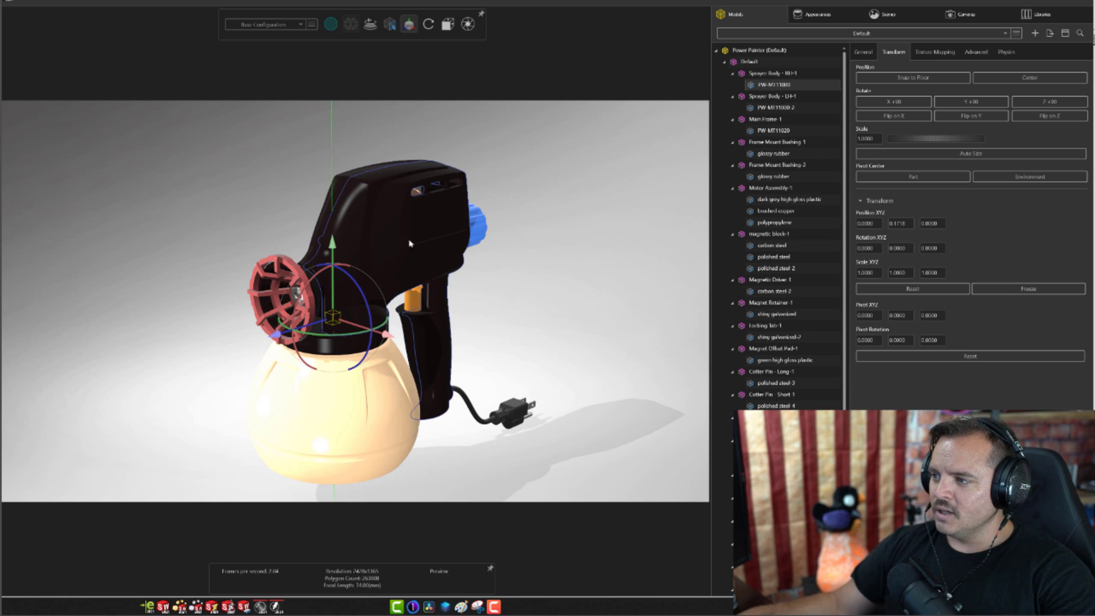
left_click(344, 182, "ctrl")
left_click_drag(335, 245, 330, 185)
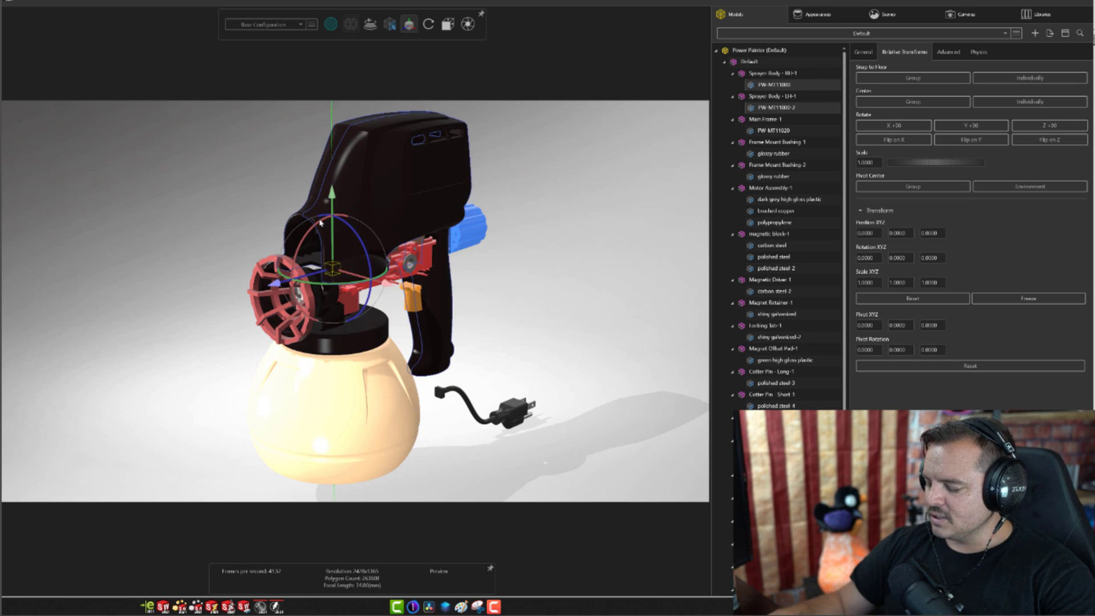
key("ctrl+z")
left_click(561, 248)
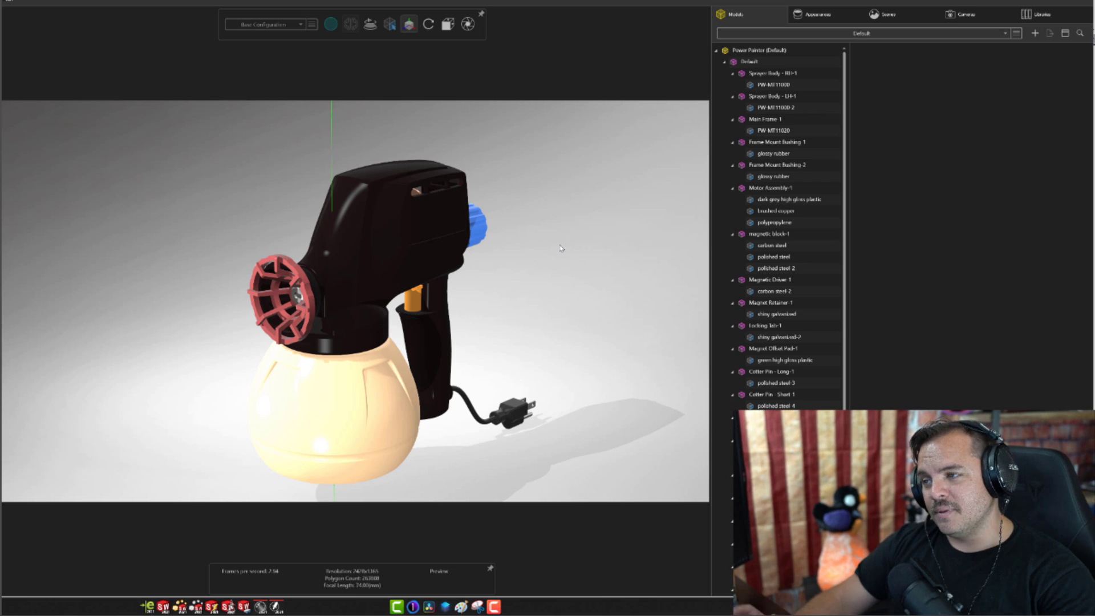
- Select both housing halves and add them to a new group
right_click(423, 205)
left_click(352, 210)
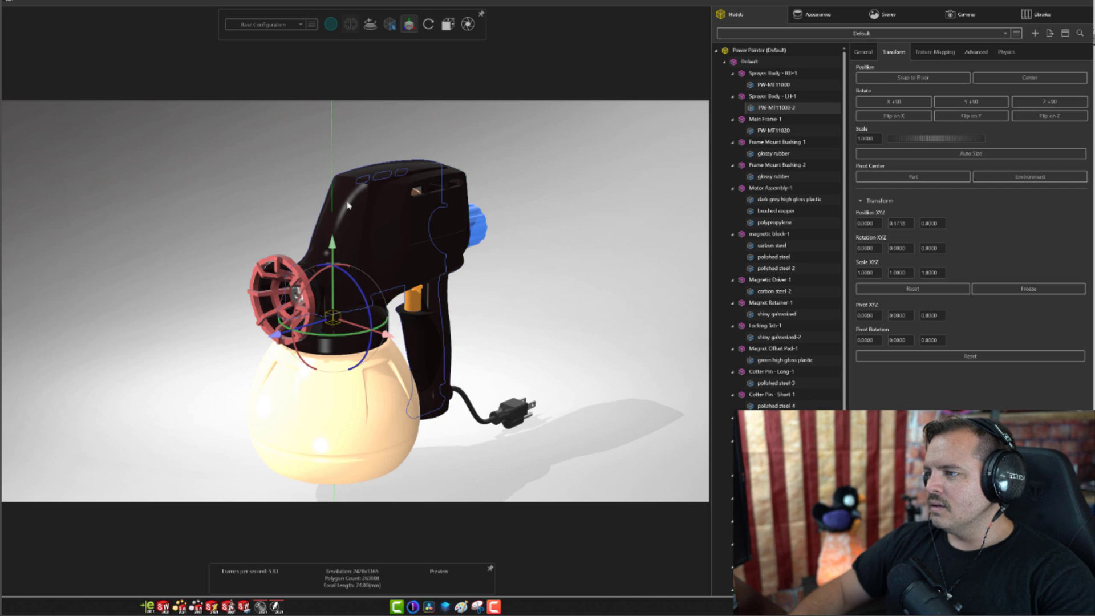
left_click(374, 202, "ctrl")
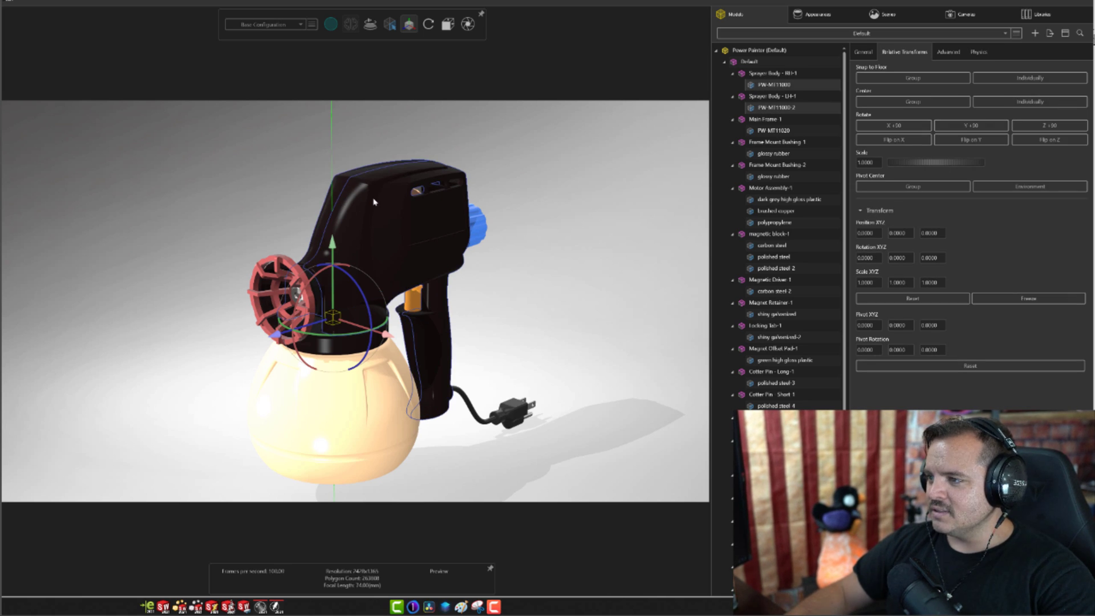
right_click(374, 202)
mouse_move(399, 277)
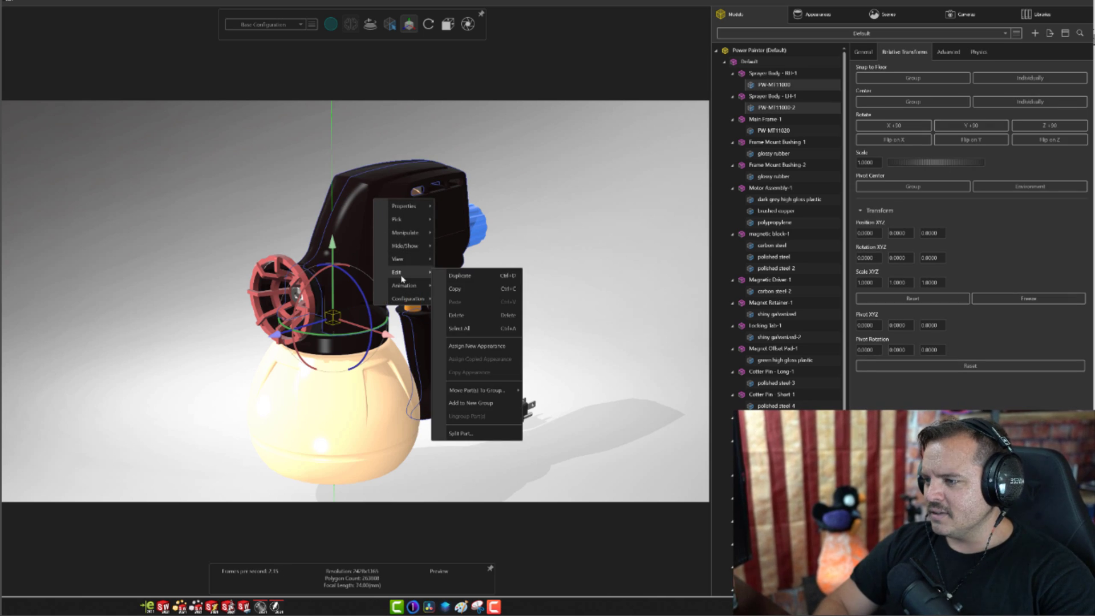
left_click(473, 404)
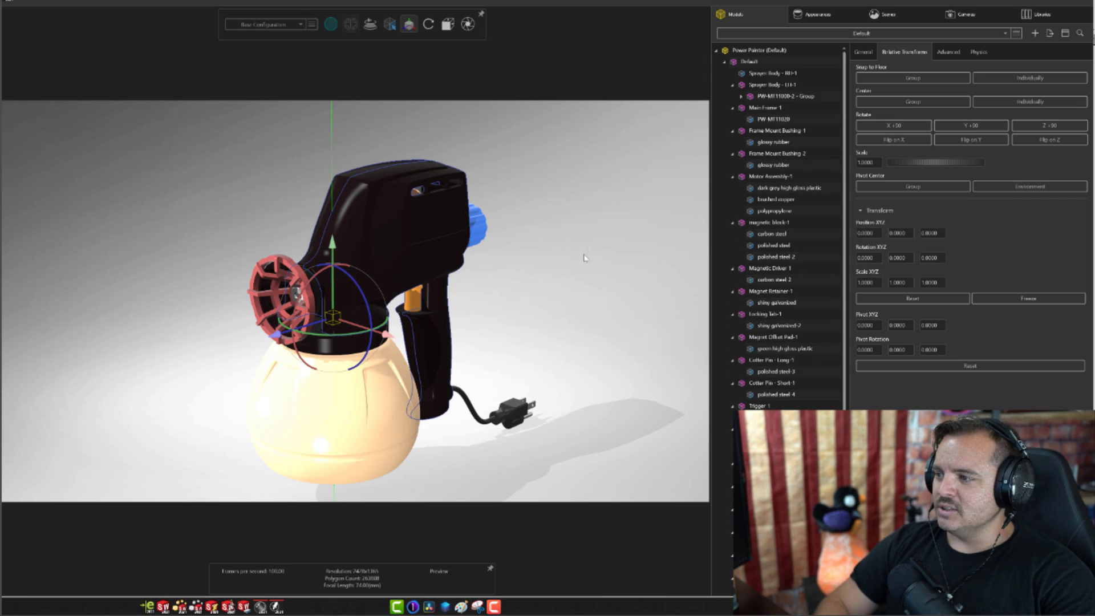
left_click(508, 230)
- Raise one half of the grouped housing to about Y 0.21 with part selection and undo the move
left_click(425, 226)
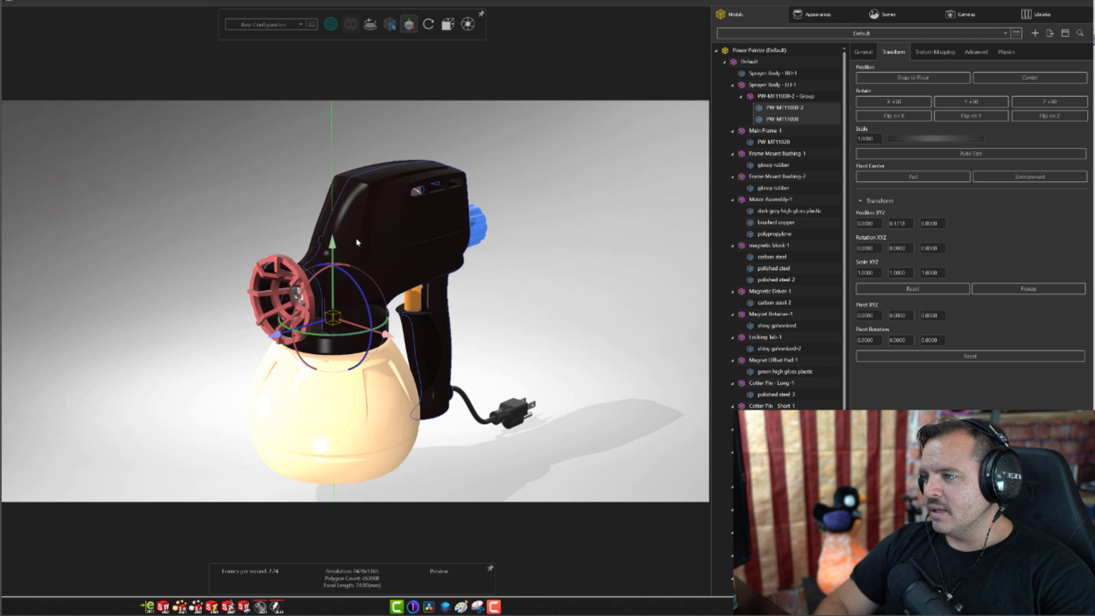
mouse_move(334, 244)
left_mouse_down()
mouse_move(334, 188)
mouse_move(336, 303)
mouse_move(354, 276)
mouse_move(344, 245)
mouse_move(343, 257)
left_mouse_up()
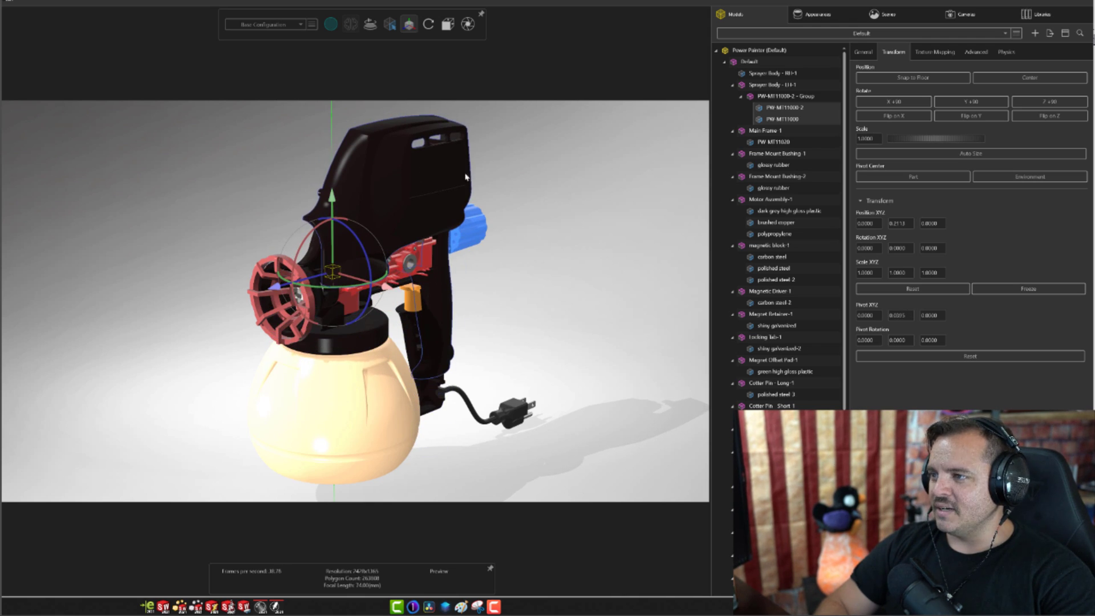
key("ctrl+z")
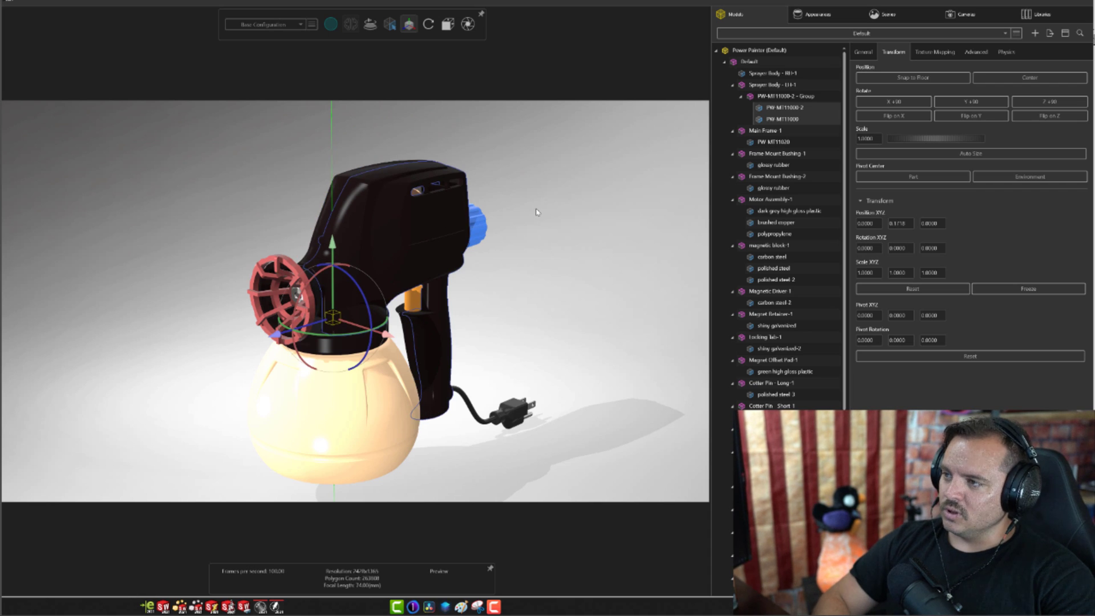
left_click(538, 215)
- Set the selection tool to groups and move the housing group off the sprayer to stand beside the power plug
mouse_move(380, 29)
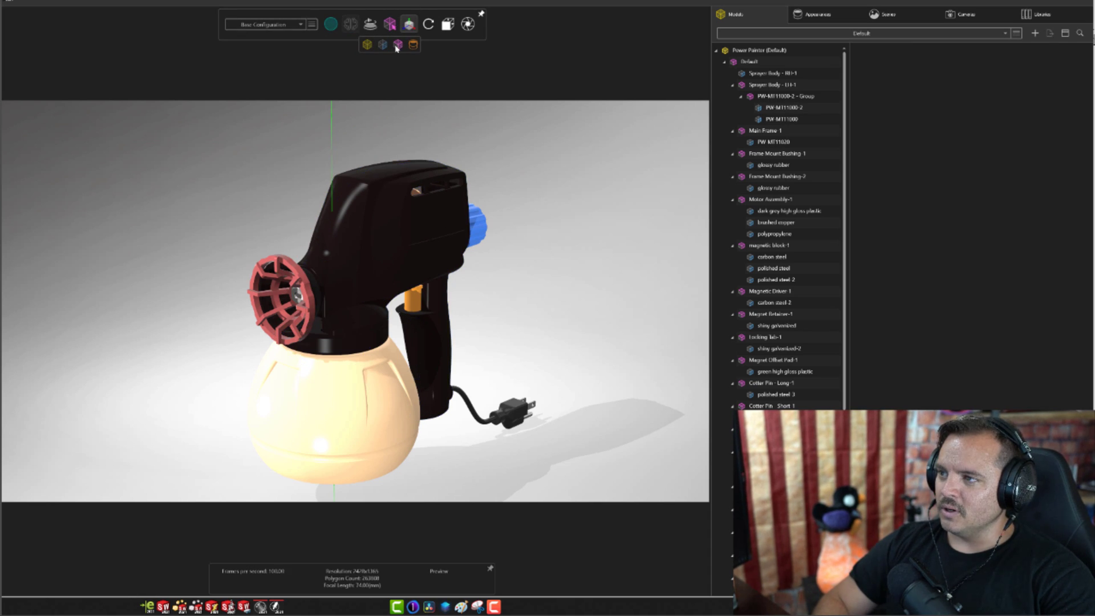
left_click(398, 48)
left_click(372, 213)
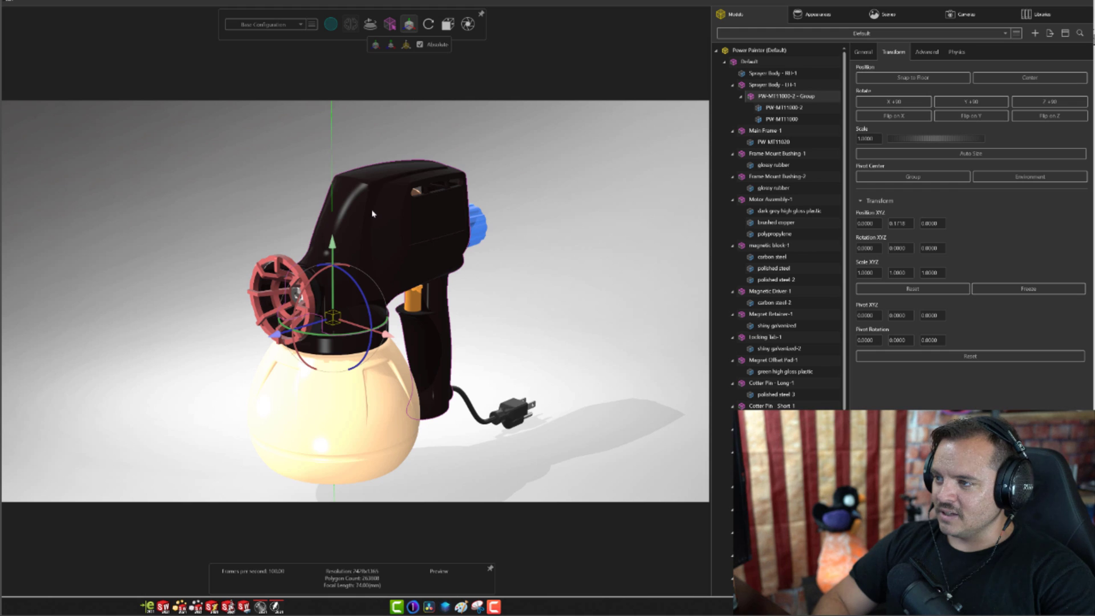
left_click_drag(332, 243, 331, 153)
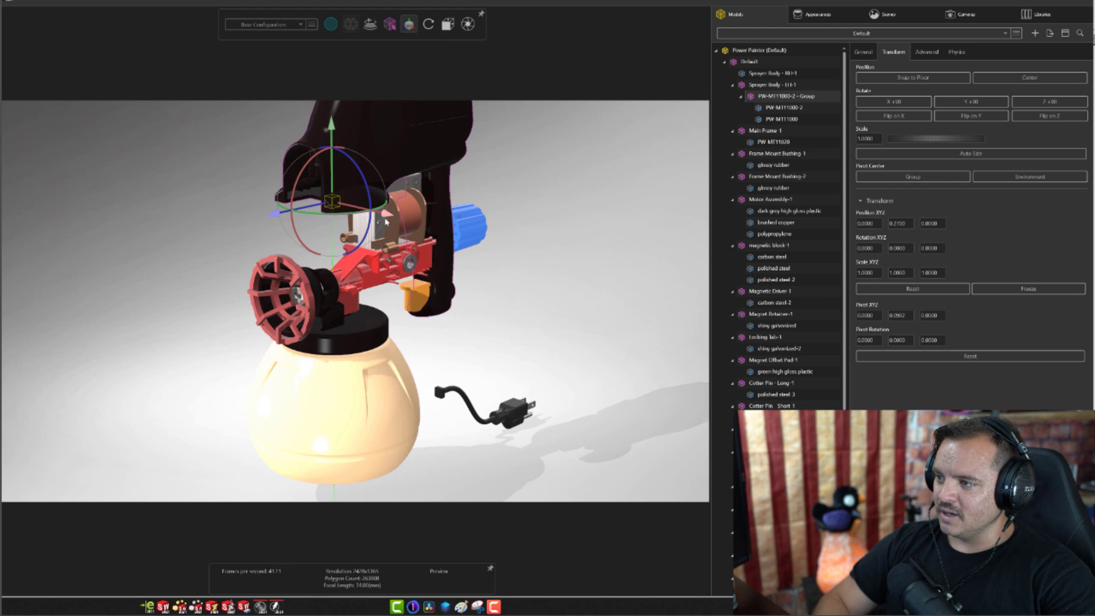
left_click_drag(381, 240, 627, 270)
left_click_drag(555, 182, 561, 309)
left_click(511, 164)
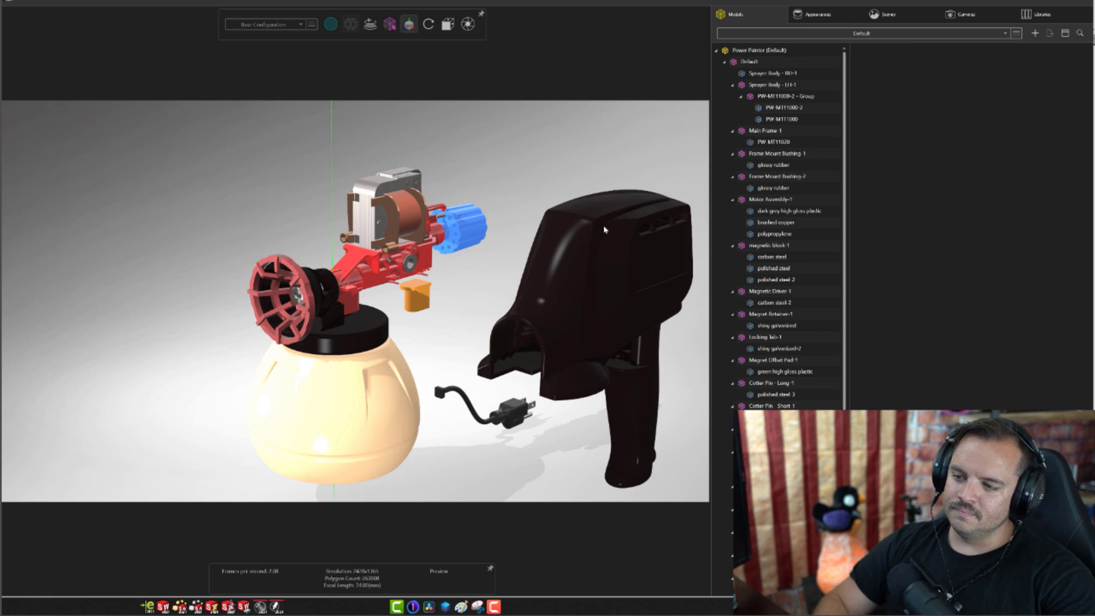
- Set the selection tool to models and collapse the Power Painter model in the model tree
mouse_move(389, 23)
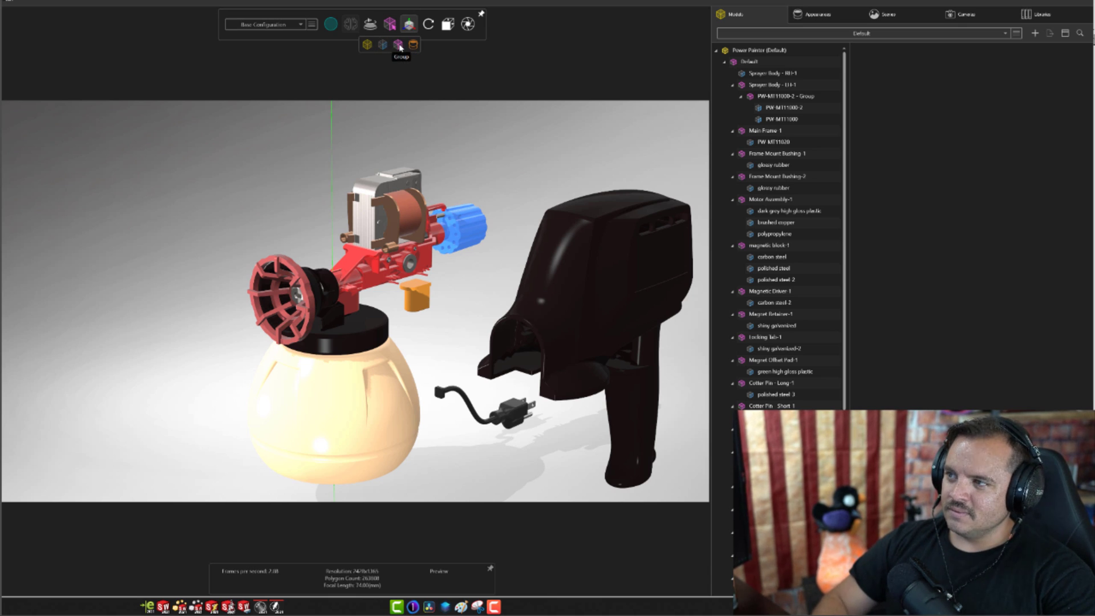
left_click(367, 45)
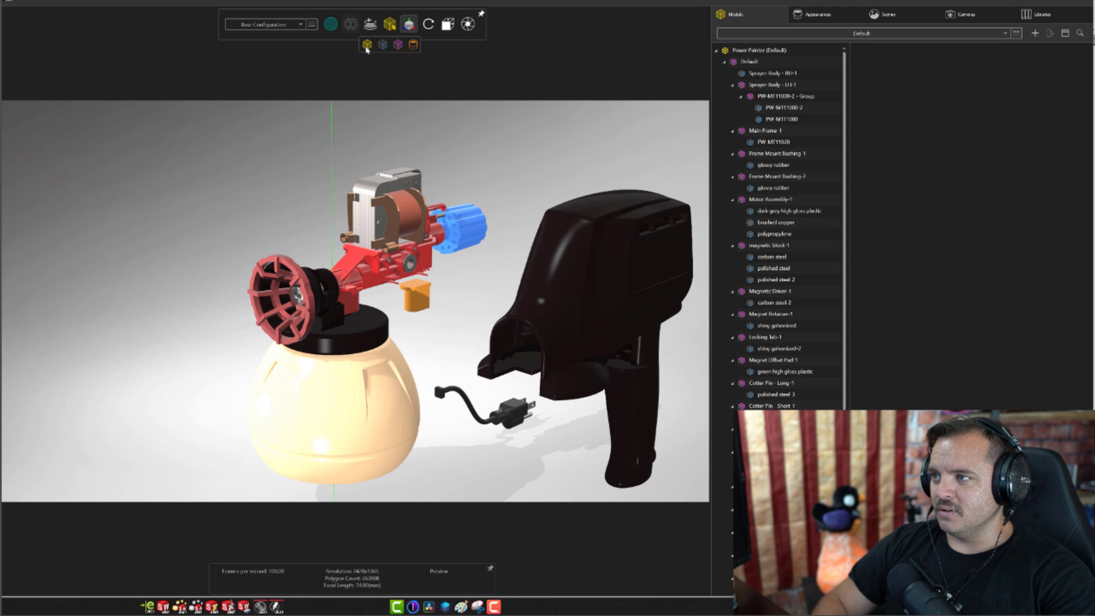
left_click(716, 51)
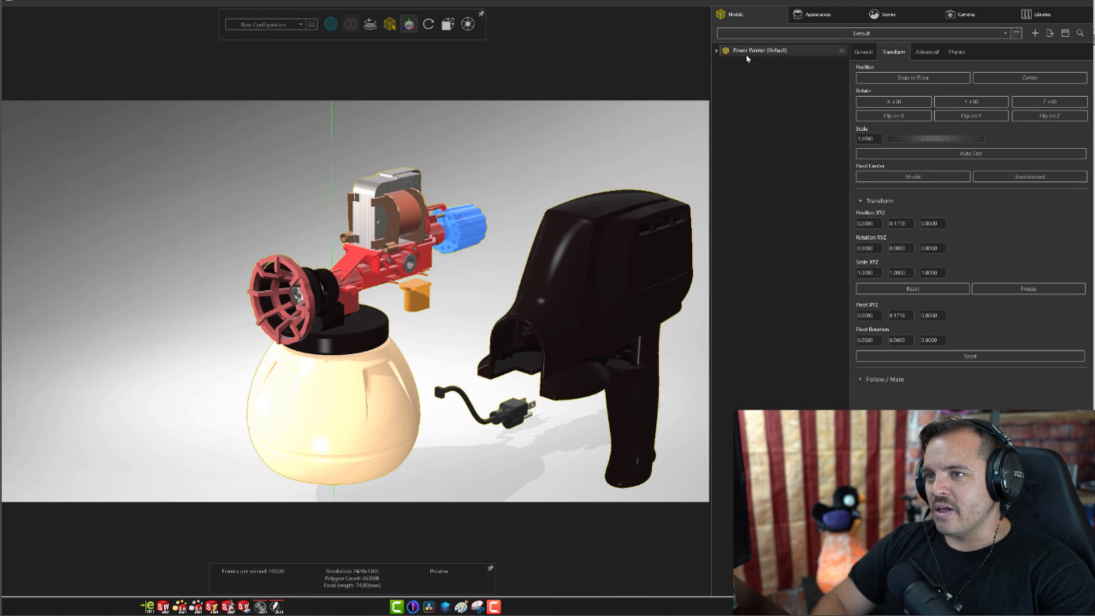
- Add a new cylinder model and move it away from the sprayer, lowering it toward the floor
right_click(752, 130)
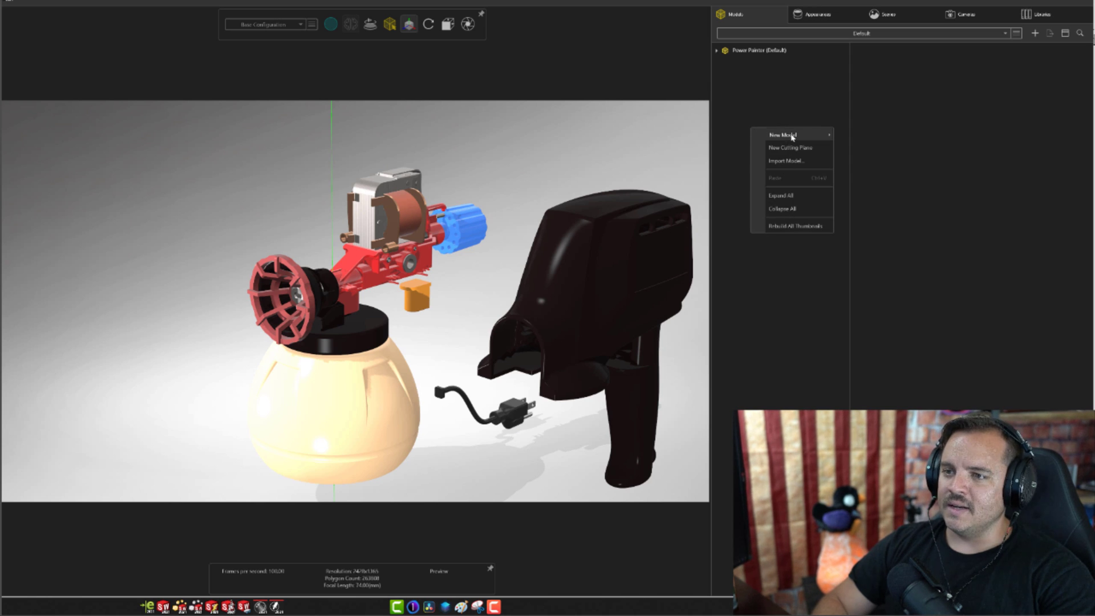
mouse_move(787, 135)
left_click(857, 231)
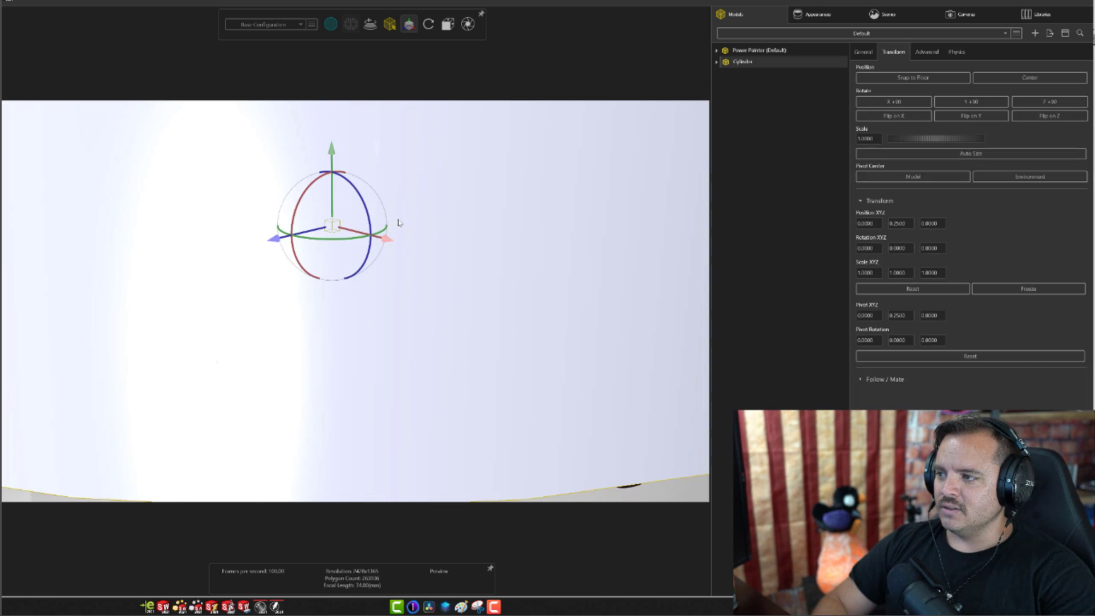
scroll(385, 259, "down", 6)
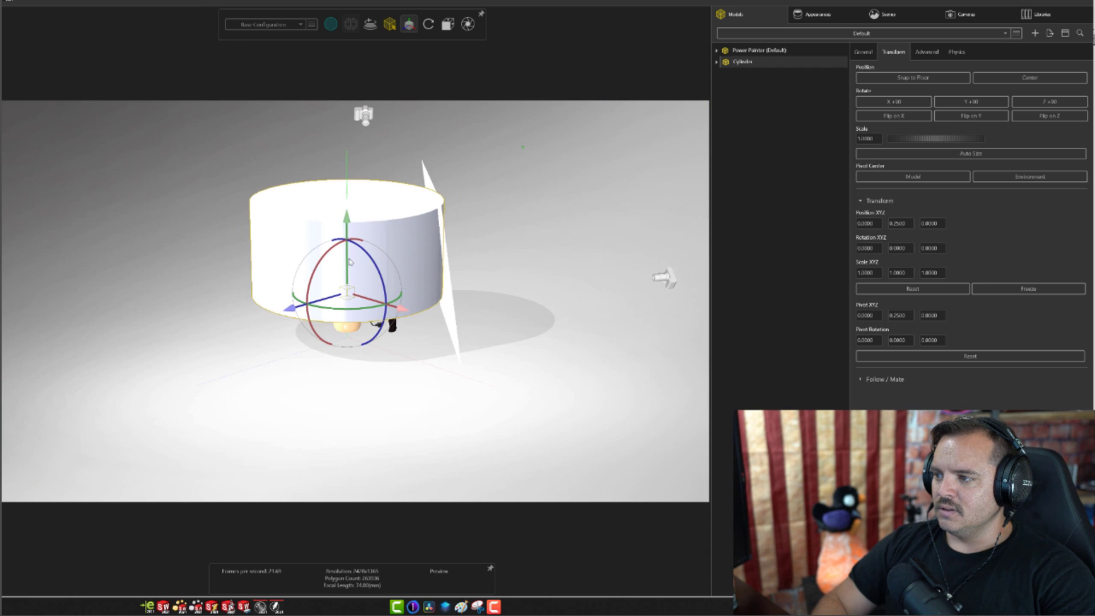
left_click_drag(290, 324, 129, 317)
left_click_drag(154, 277, 154, 343)
- Add a new cone model and lower it through the floor until just its tip remains under the sprayer's container
right_click(772, 118)
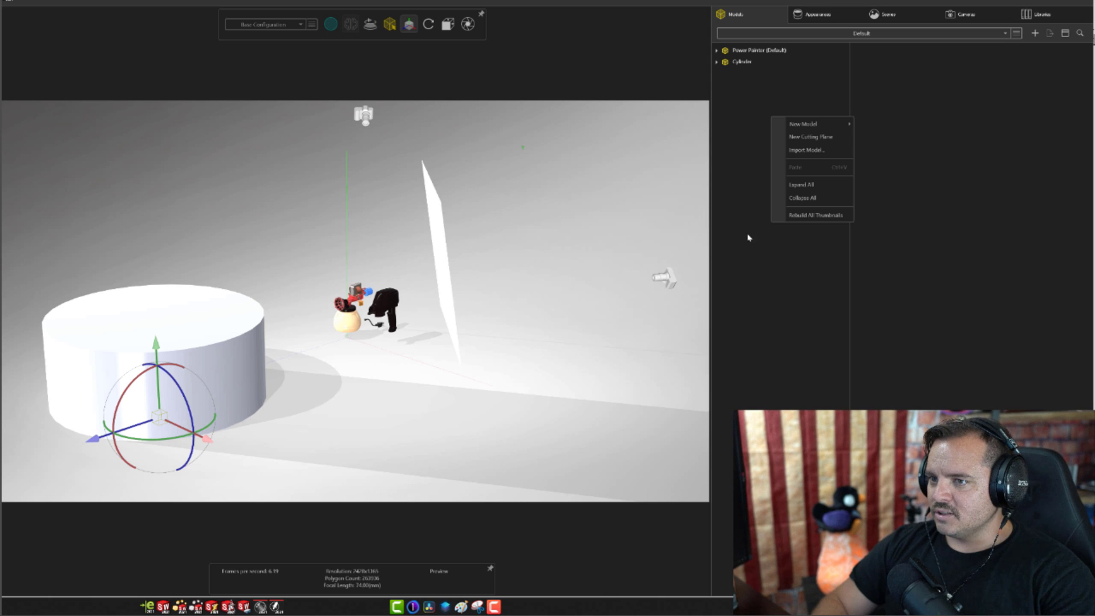
mouse_move(799, 124)
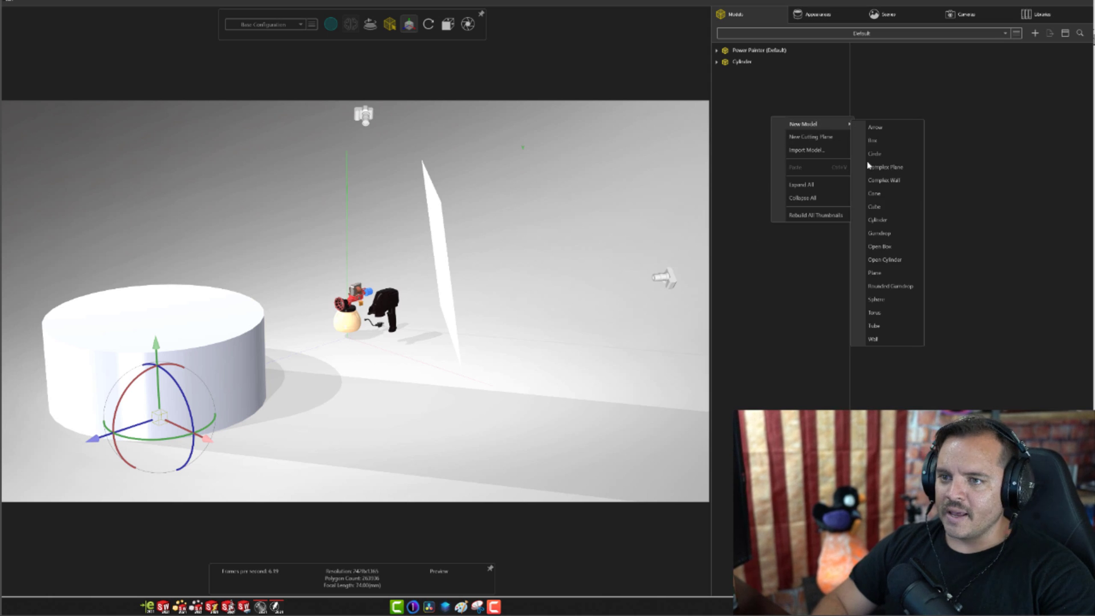
left_click(874, 194)
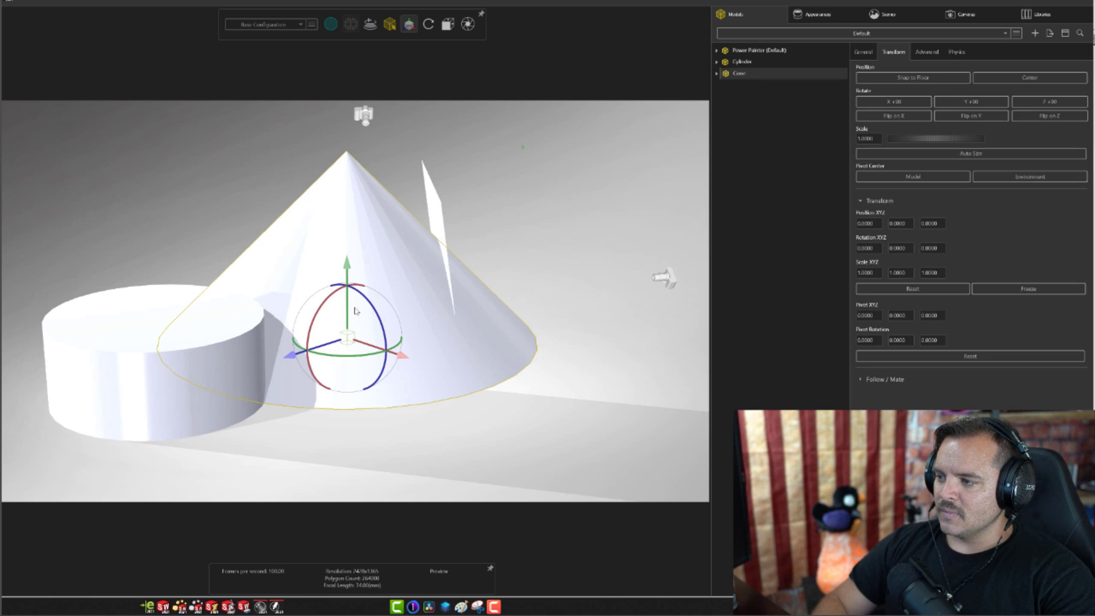
left_click_drag(348, 267, 351, 433)
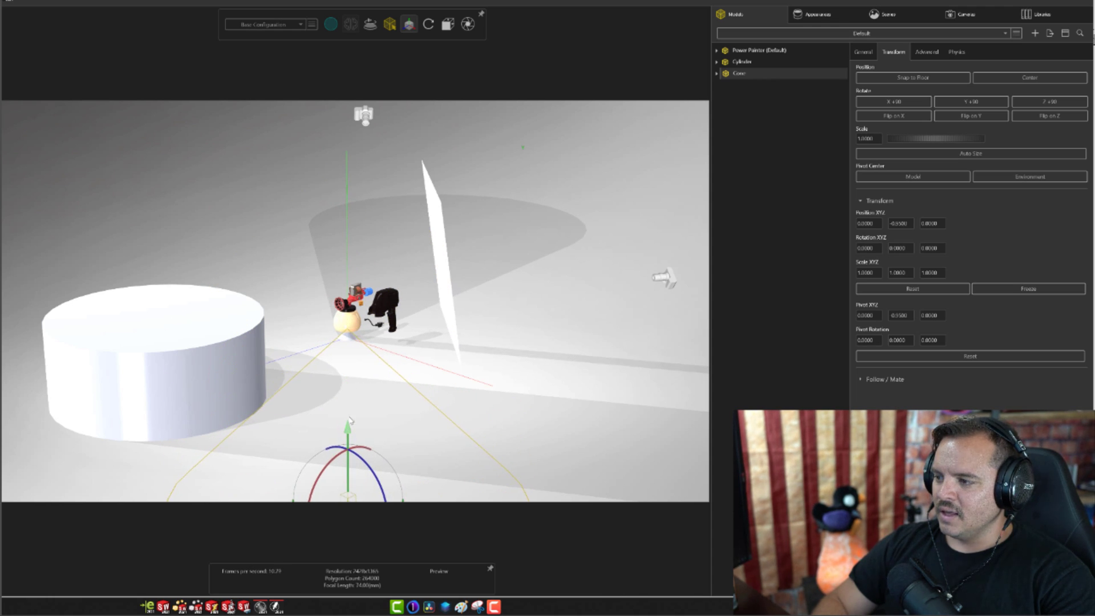
left_click(281, 358)
- Select the whole Power Painter model and examine it up close and alongside the cylinder and cone
scroll(266, 382, "up", 5)
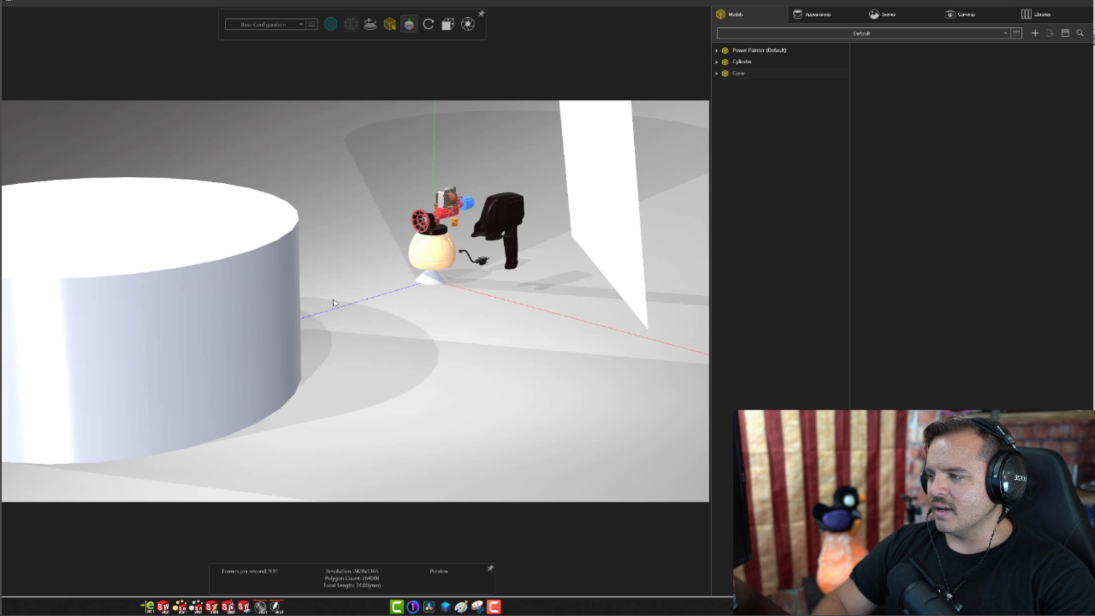
mouse_move(333, 303)
middle_mouse_down()
mouse_move(325, 259)
mouse_move(287, 274)
mouse_move(272, 301)
middle_mouse_up()
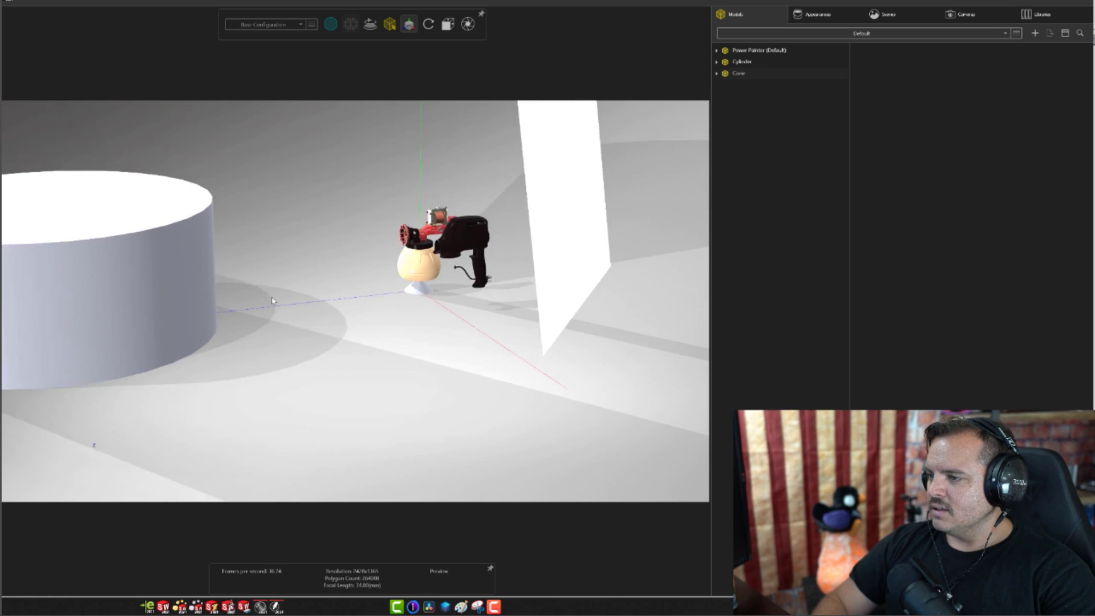
scroll(272, 301, "down", 3)
scroll(205, 244, "up", 1)
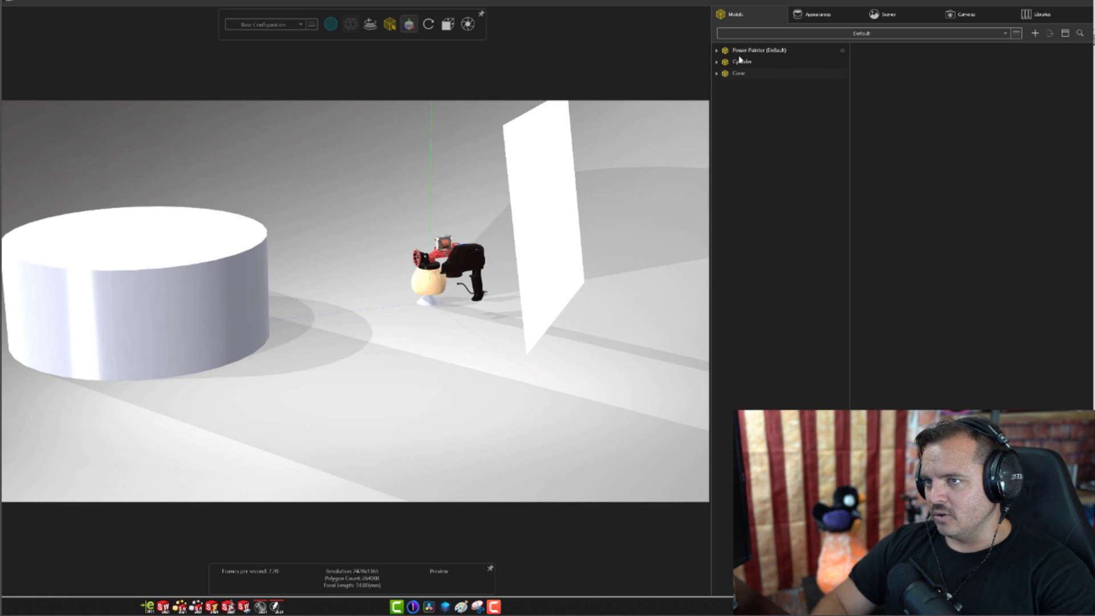
scroll(271, 294, "up", 2)
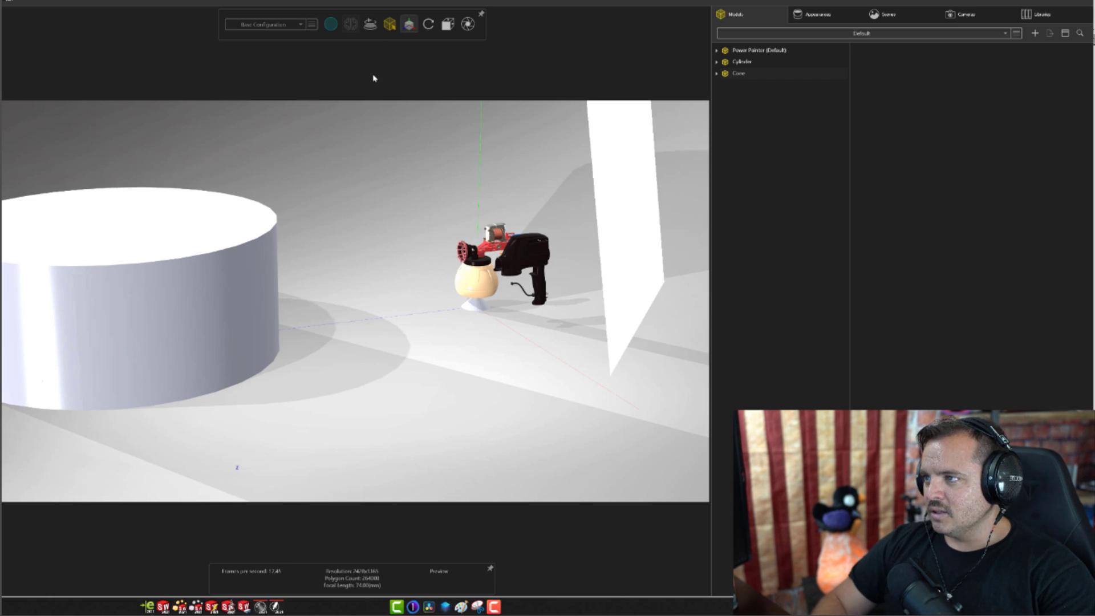
left_click(735, 52)
scroll(434, 258, "up", 5)
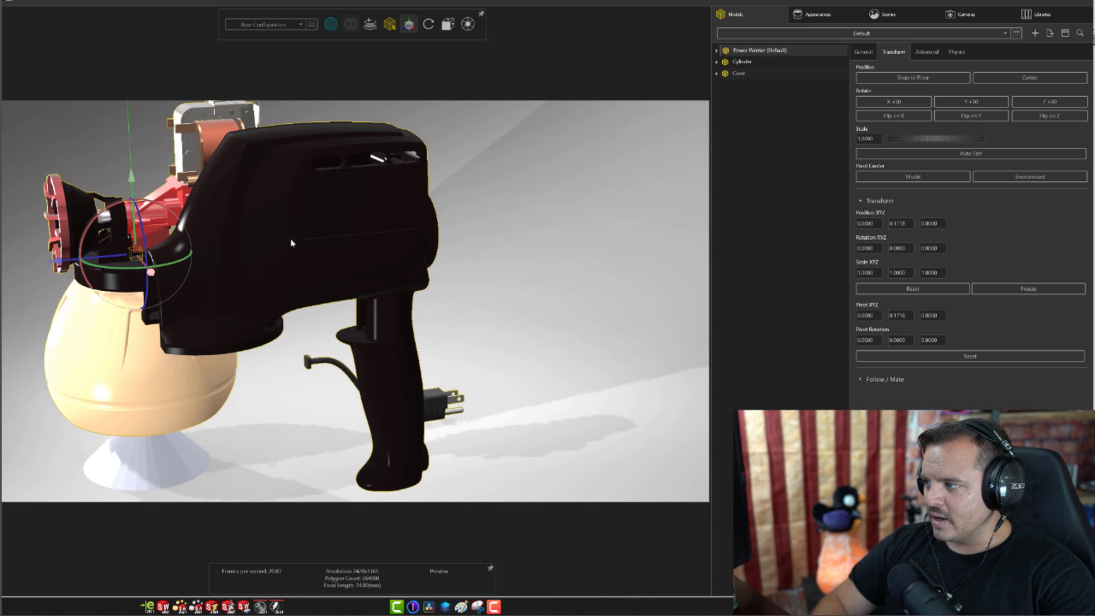
scroll(285, 346, "down", 10)
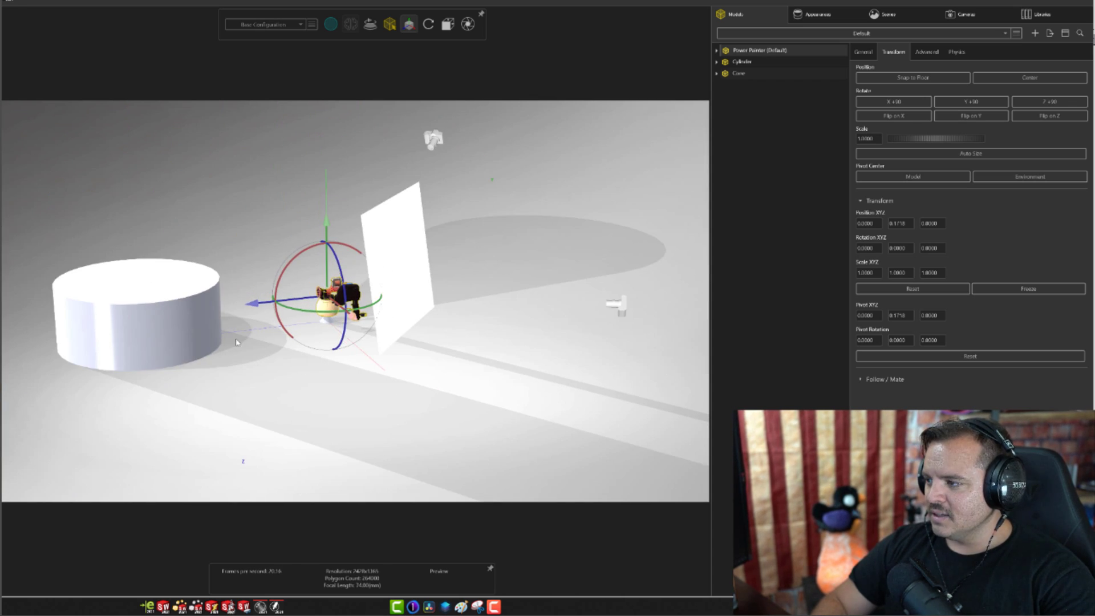
- Select the cylinder and the cone in turn in the scene, focusing the view on the cylinder, and clear the selection
left_click(145, 336)
key("f")
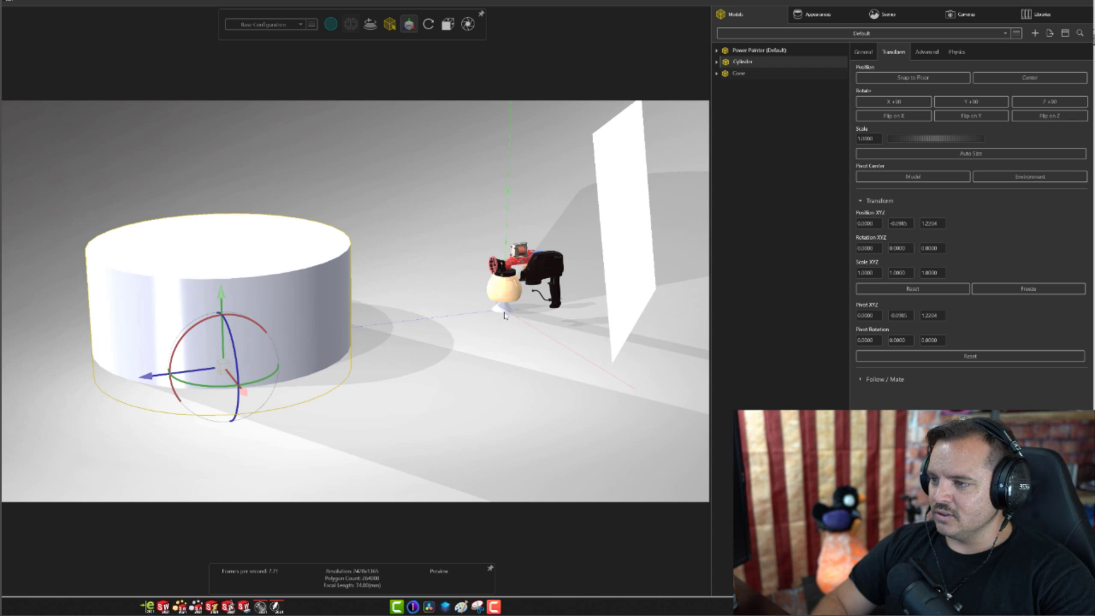
left_click(505, 316)
left_click(426, 260)
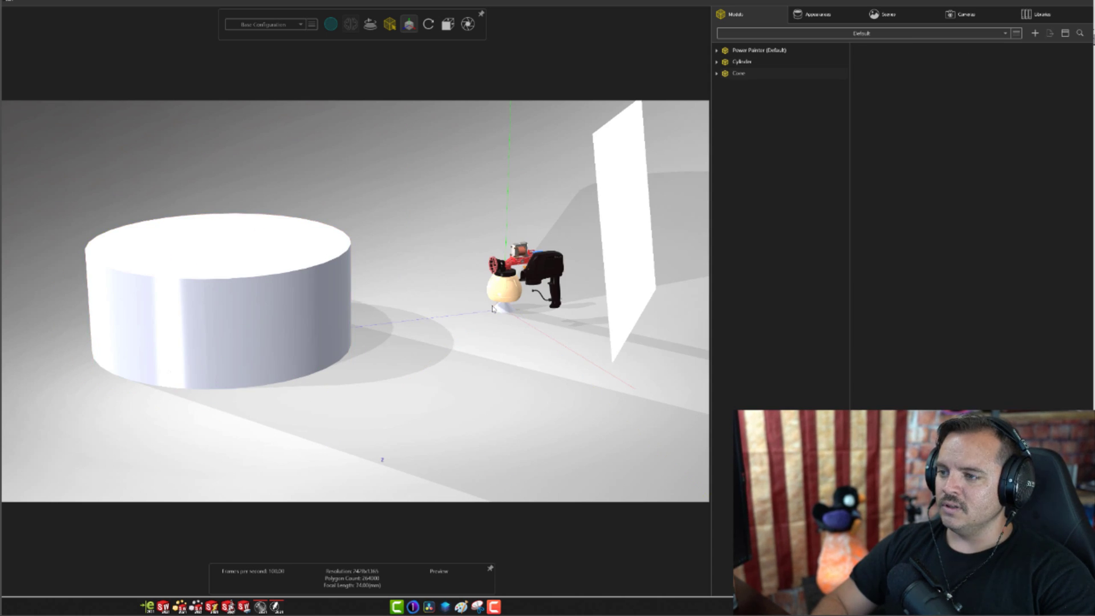
- Pick the cylinder and cone entries in the model tree, clear the selection, and preview both models' thumbnails
scroll(502, 239, "up", 8)
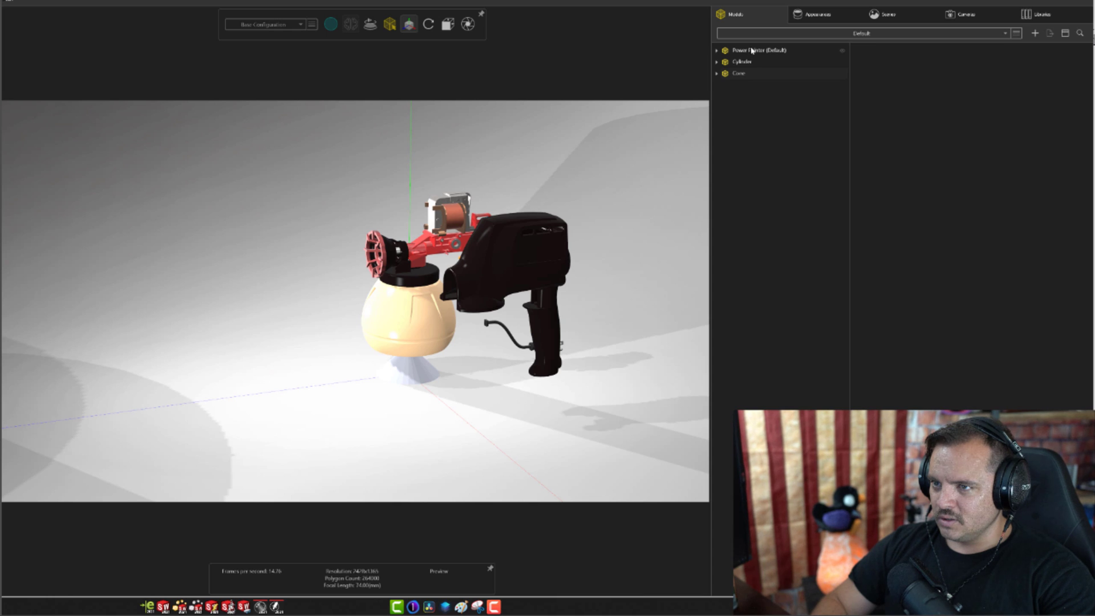
left_click(737, 62)
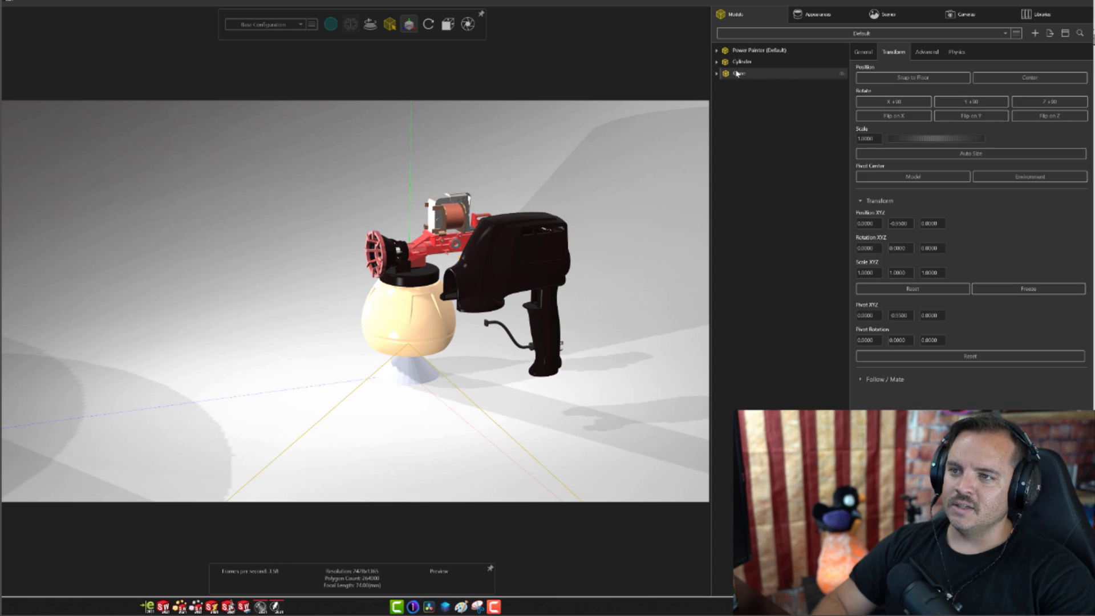
left_click(755, 94)
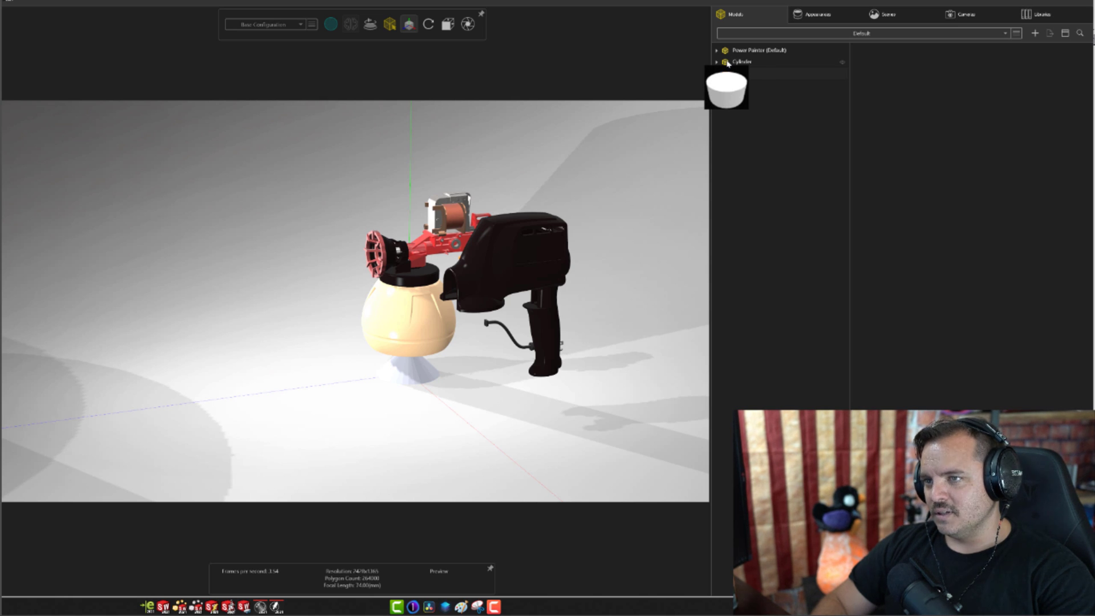
mouse_move(739, 74)
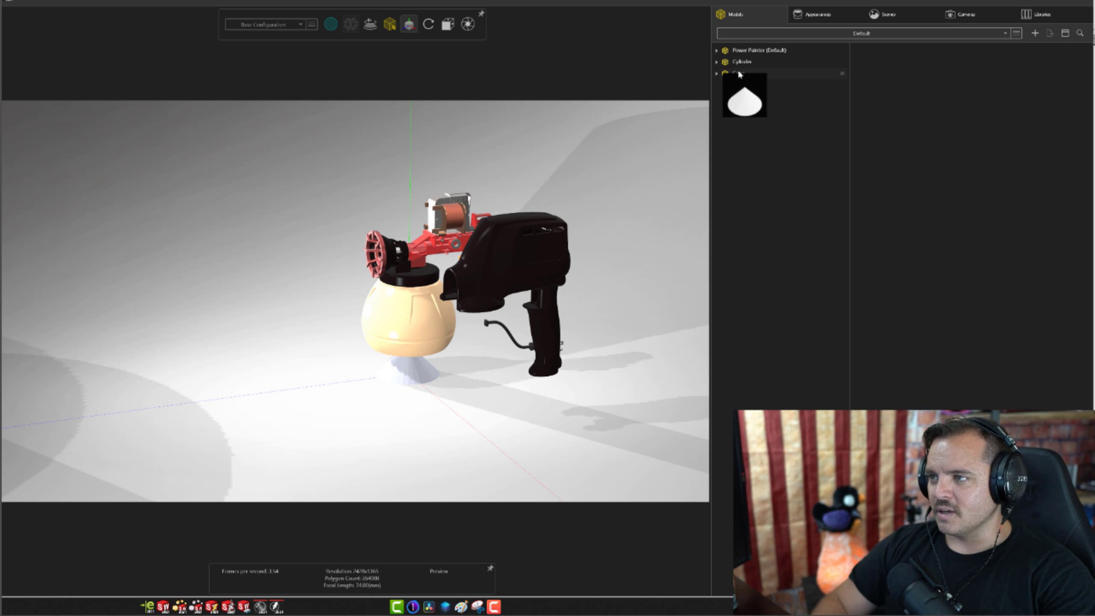
- Examine the sprayer's separated housing, motor and cord from several angles and show the selection tool's type options
scroll(496, 225, "down", 8)
middle_click_drag(365, 291, 415, 336)
scroll(415, 335, "up", 1)
scroll(416, 300, "up", 8)
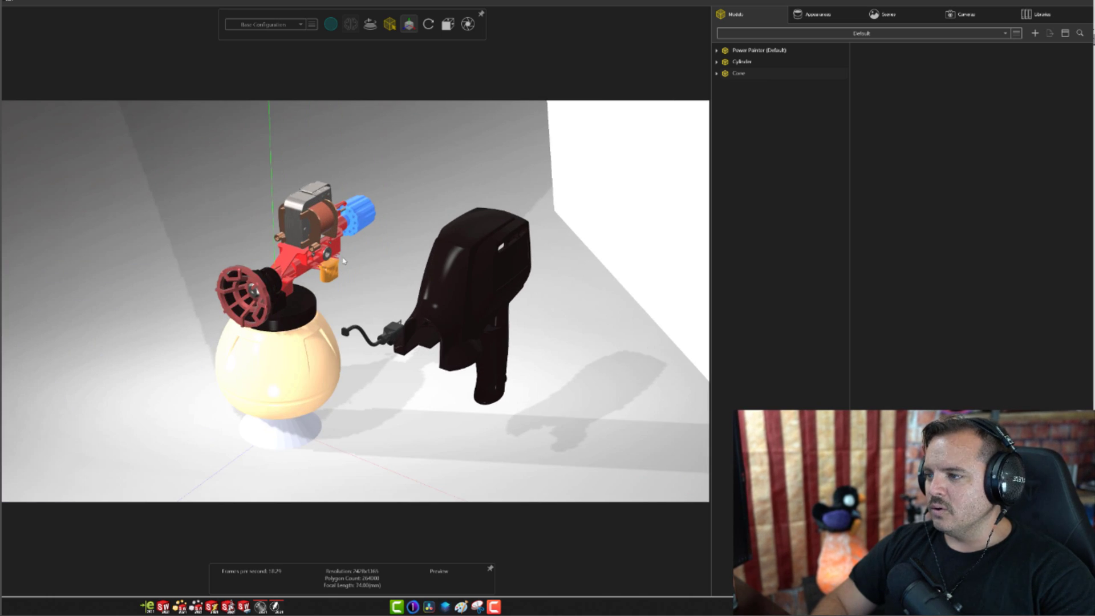
scroll(342, 251, "down", 1)
middle_click_drag(343, 257, 323, 211)
mouse_move(393, 26)
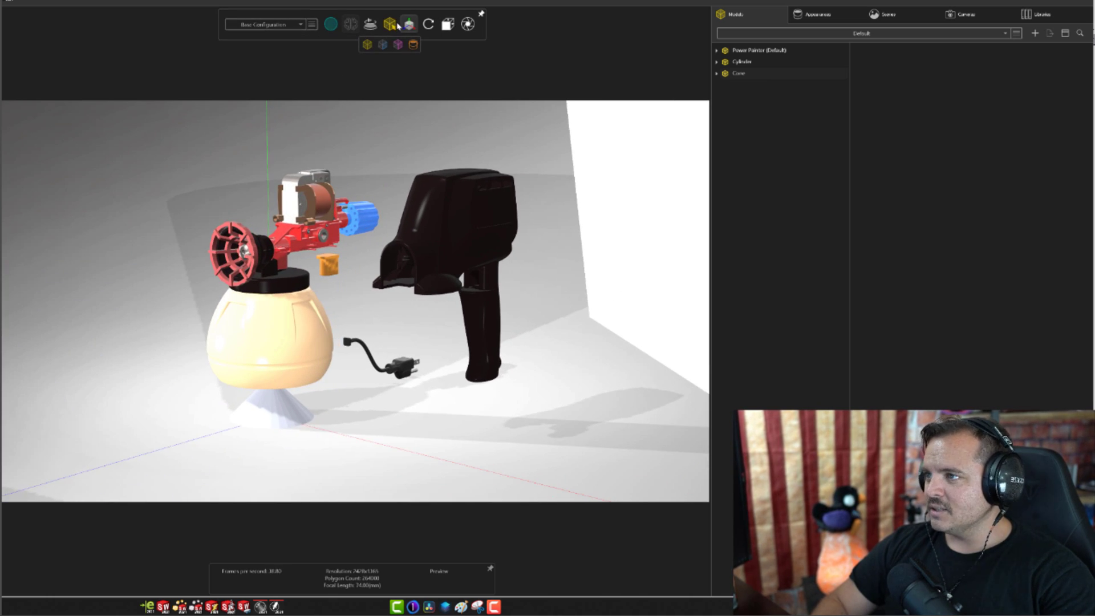